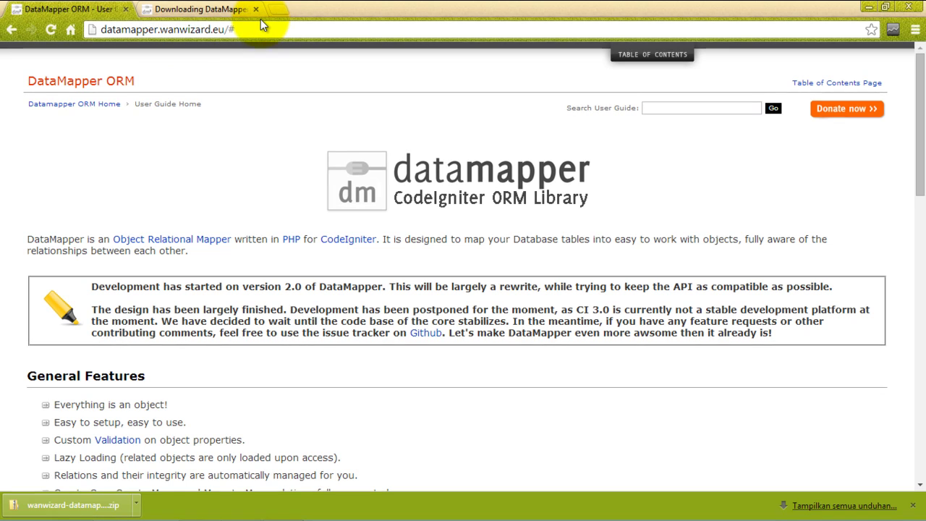
Open DataMapper's Installation Instructions from the user guide's table of contents in a new tab and review the long-version steps
{"action": "left_click", "coordinate": [203, 7]}
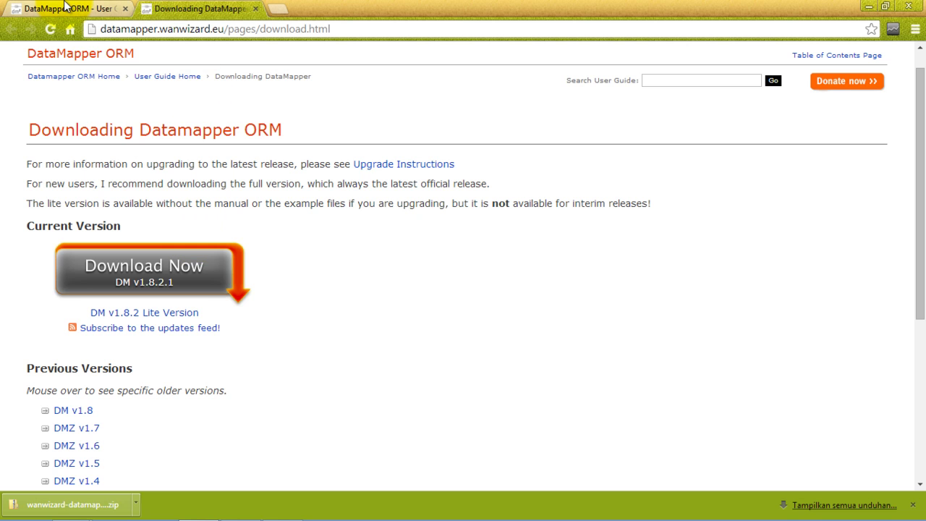
{"action": "left_click", "coordinate": [65, 6]}
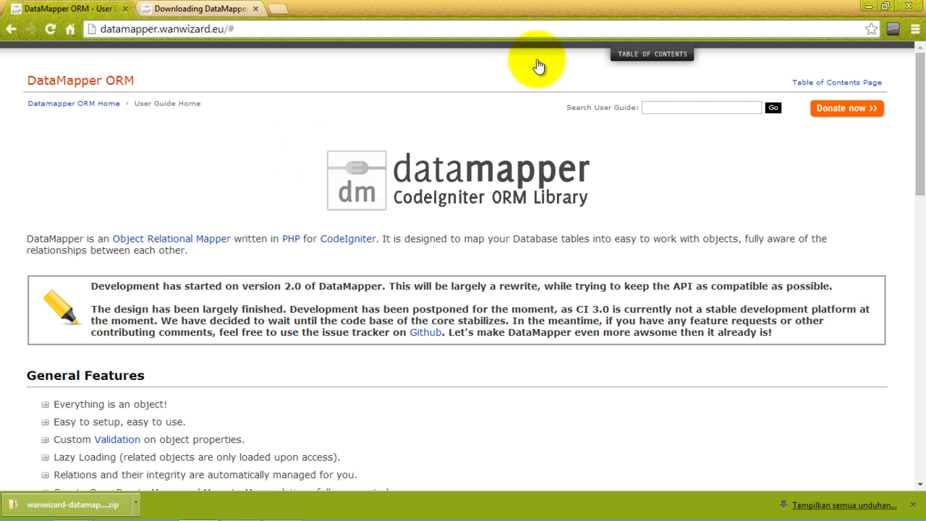
{"action": "left_click", "coordinate": [642, 54]}
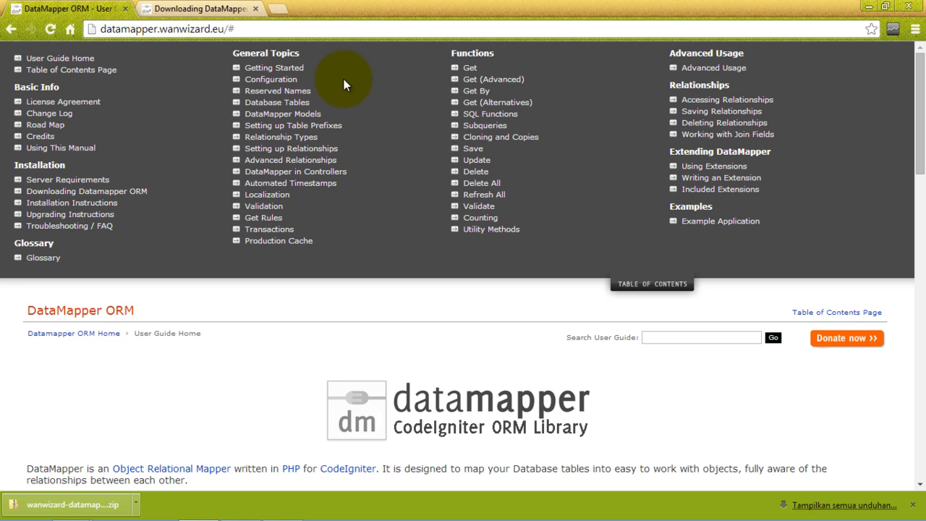
{"action": "right_click", "coordinate": [96, 206]}
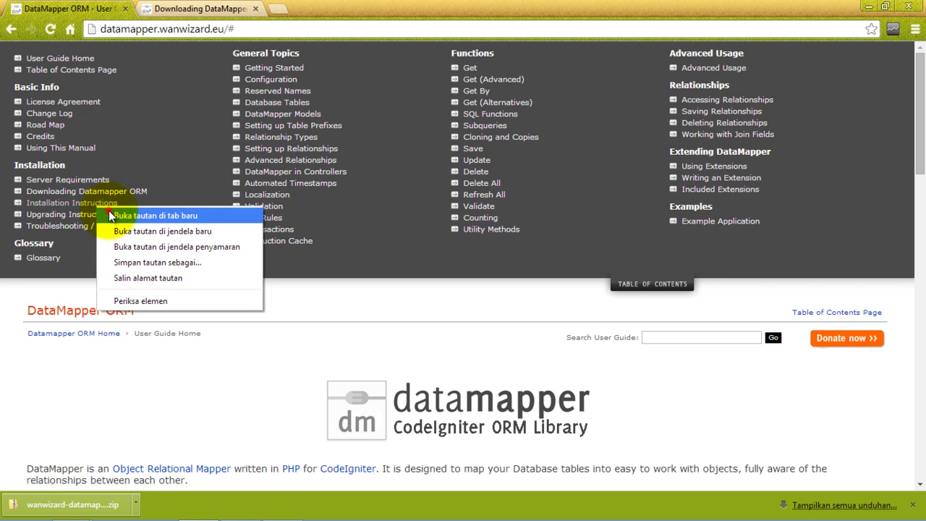
{"action": "left_click", "coordinate": [109, 214]}
{"action": "left_click", "coordinate": [331, 7]}
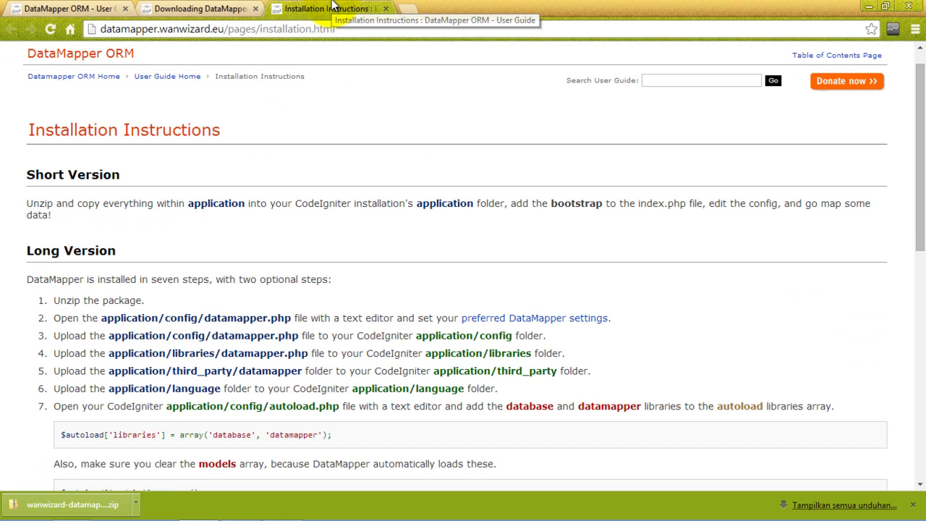
{"action": "scroll", "coordinate": [332, 6], "scroll_direction": "down", "scroll_amount": 2}
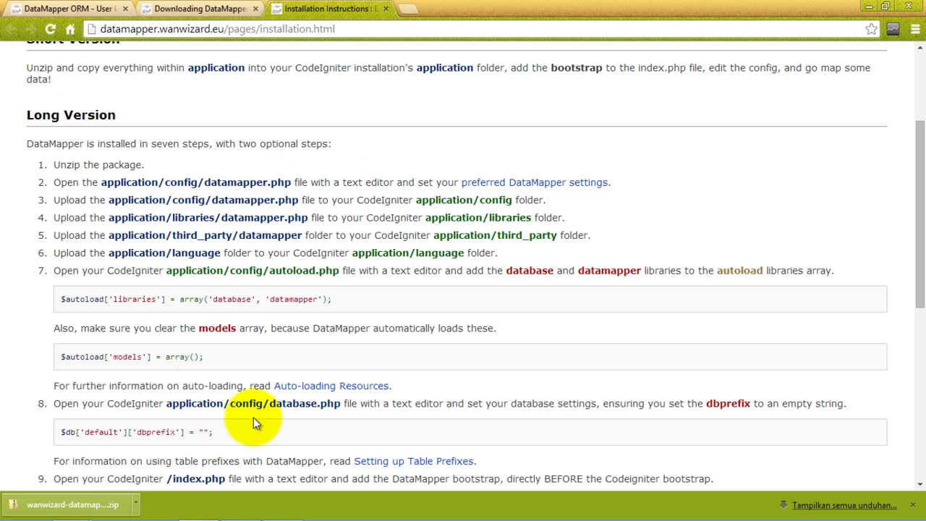
Open the downloaded wanwizard-datamapper archive and copy the datamapper PHP file from its application/config folder
{"action": "left_click", "coordinate": [77, 499]}
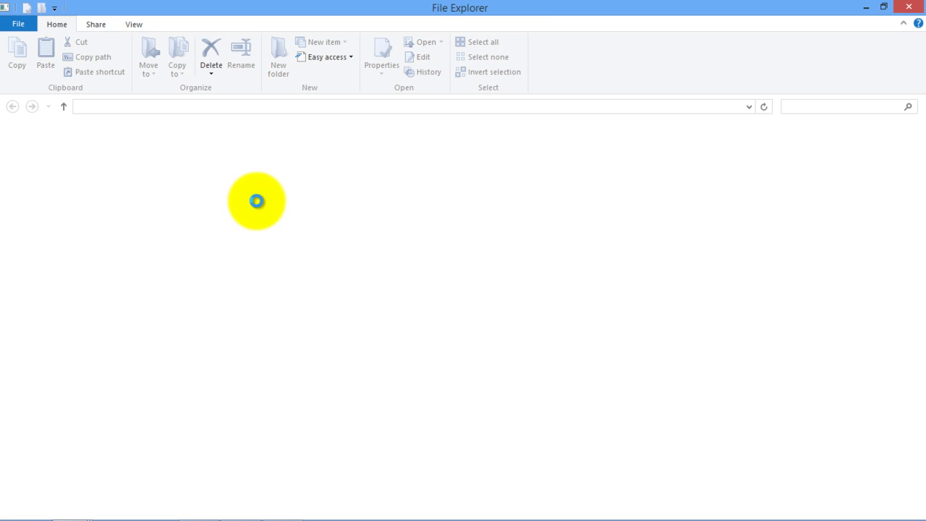
{"action": "left_click", "coordinate": [279, 152]}
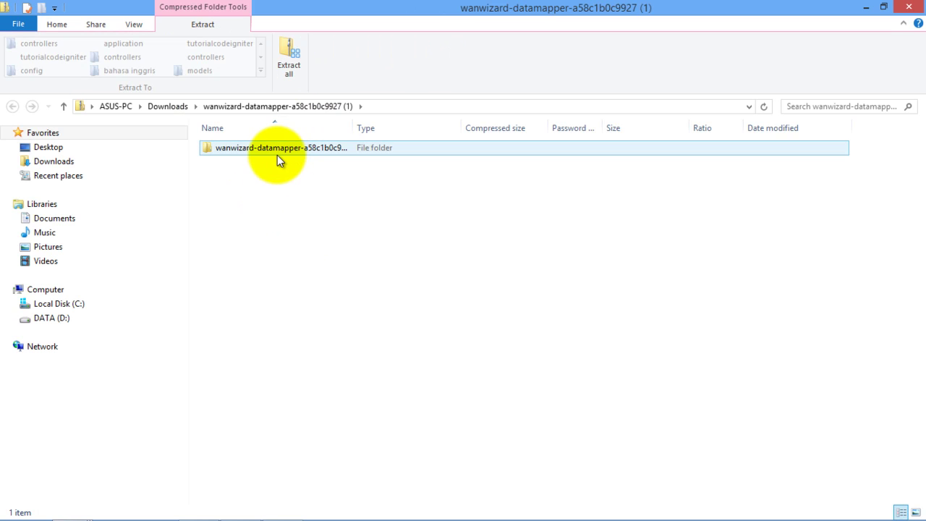
{"action": "double_click", "coordinate": [282, 150]}
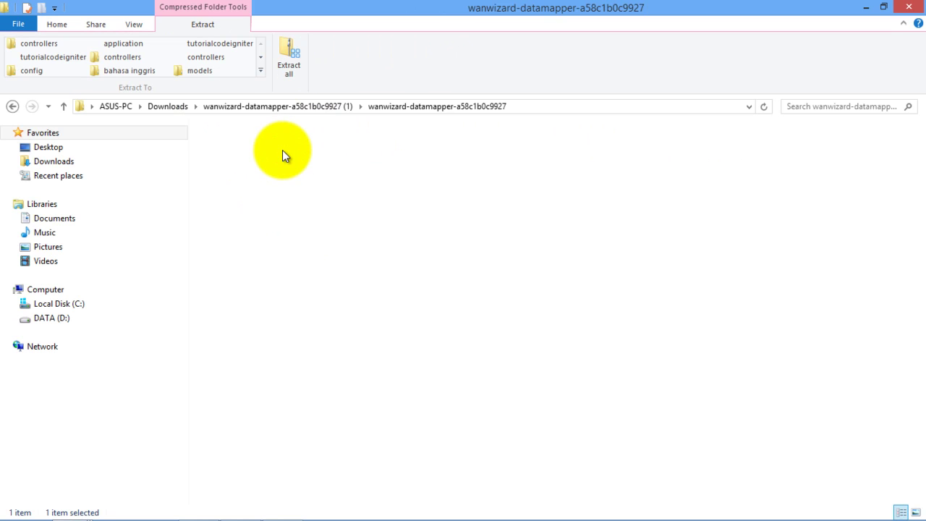
{"action": "double_click", "coordinate": [282, 150]}
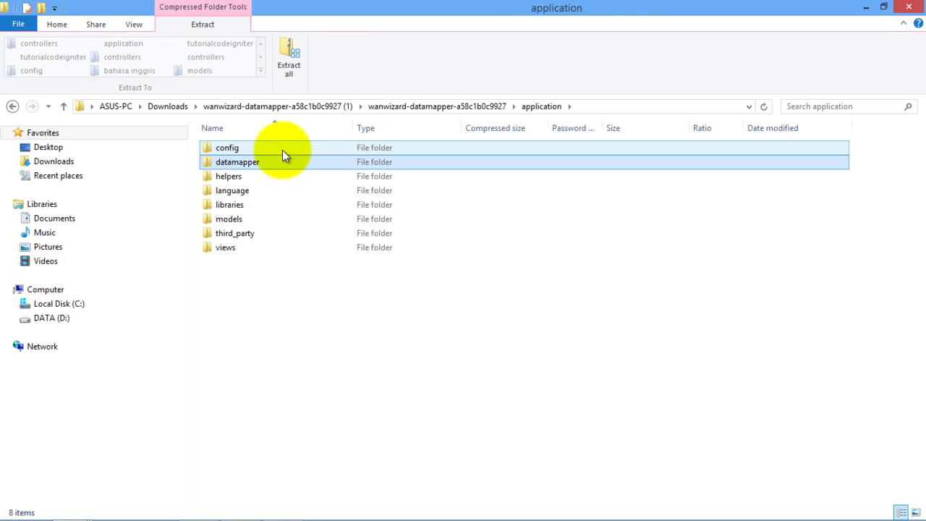
{"action": "left_click", "coordinate": [282, 150]}
{"action": "double_click", "coordinate": [282, 150]}
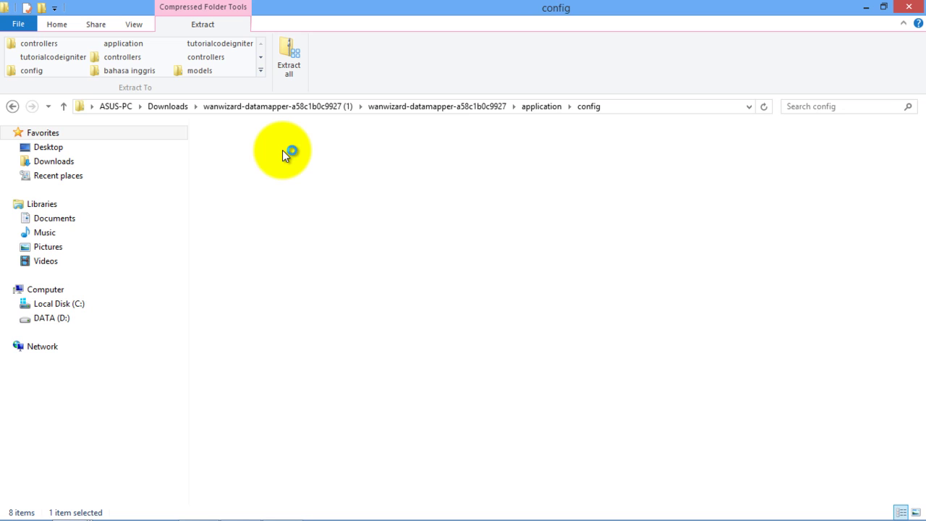
{"action": "left_click", "coordinate": [282, 150]}
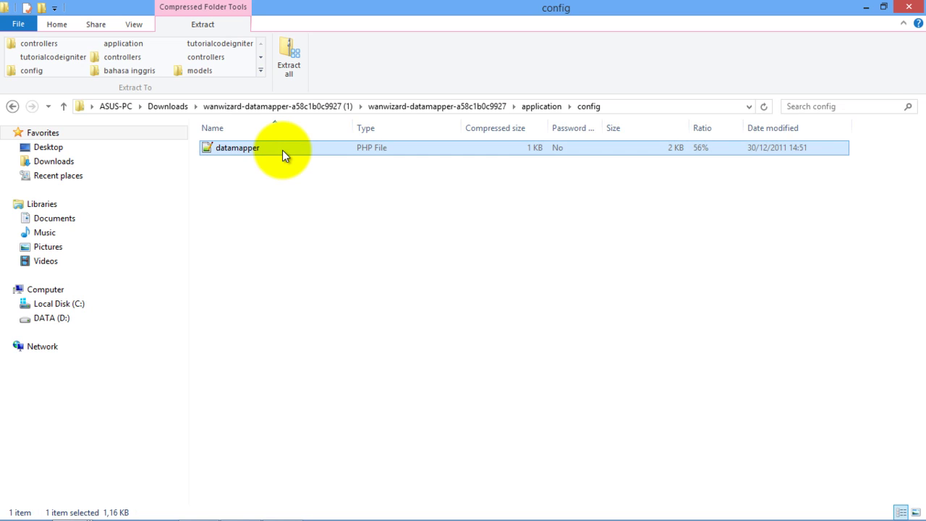
Paste the datamapper PHP file into the tutorialcodeigniter project's application/config folder
{"action": "key", "text": "alt+Tab"}
{"action": "key", "text": "alt+Tab"}
{"action": "key", "text": "alt+Tab"}
{"action": "key", "text": "alt+Tab"}
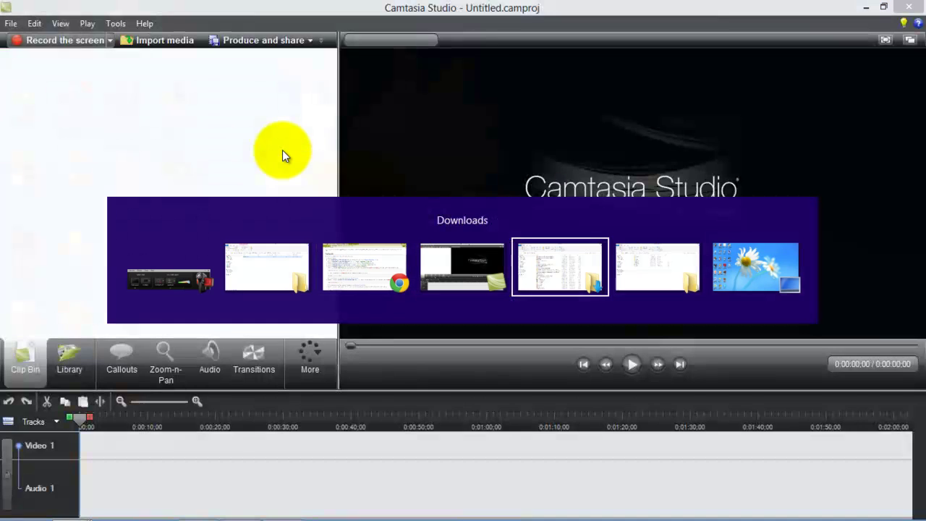
{"action": "key", "text": "alt+Tab"}
{"action": "key", "text": "alt+Tab"}
{"action": "key", "text": "alt+Tab"}
{"action": "key", "text": "alt+Tab"}
{"action": "key", "text": "alt+Tab"}
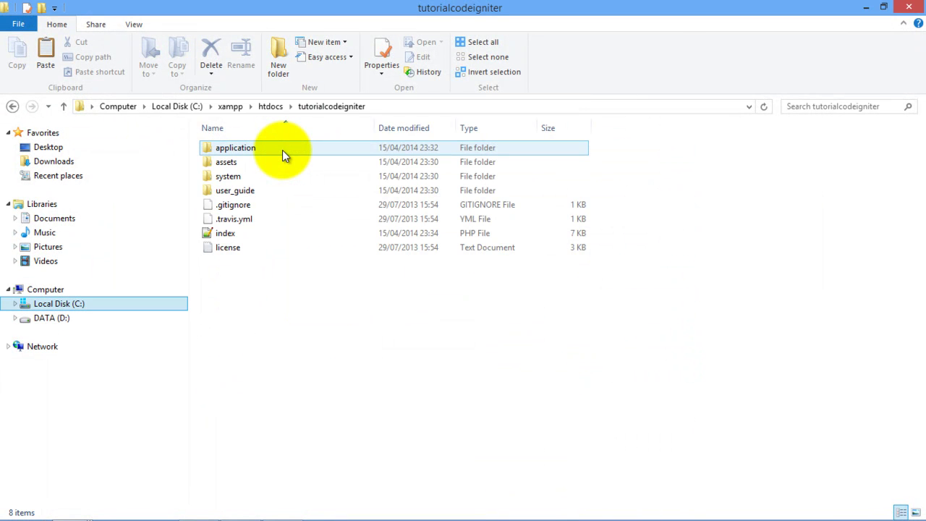
{"action": "double_click", "coordinate": [263, 143]}
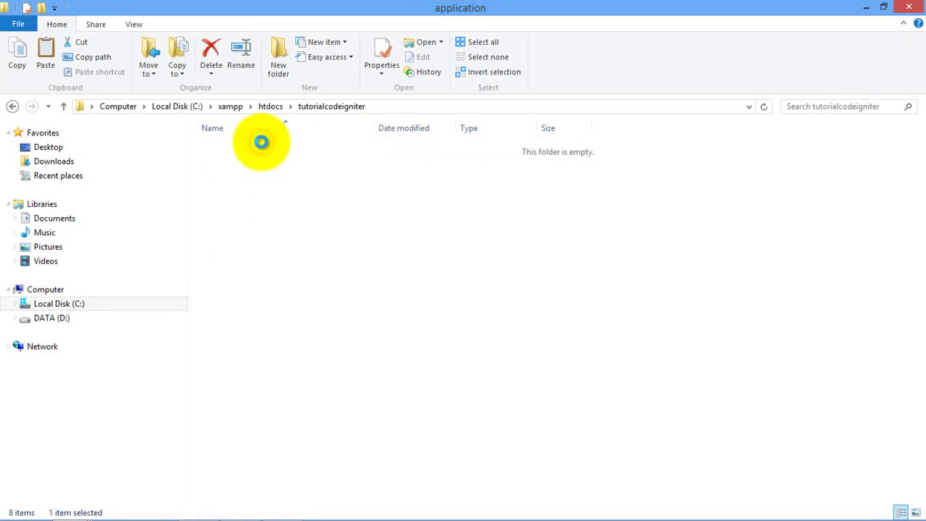
{"action": "key", "text": "Down"}
{"action": "key", "text": "Return"}
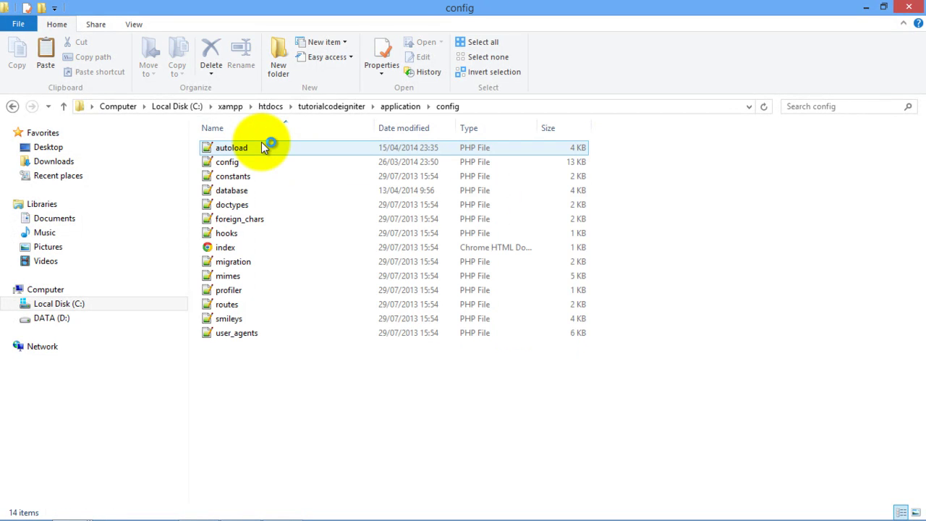
{"action": "key", "text": "ctrl+v"}
Copy the datamapper folder from the archive's application folder into the tutorialcodeigniter project's application folder
{"action": "key", "text": "alt+Tab"}
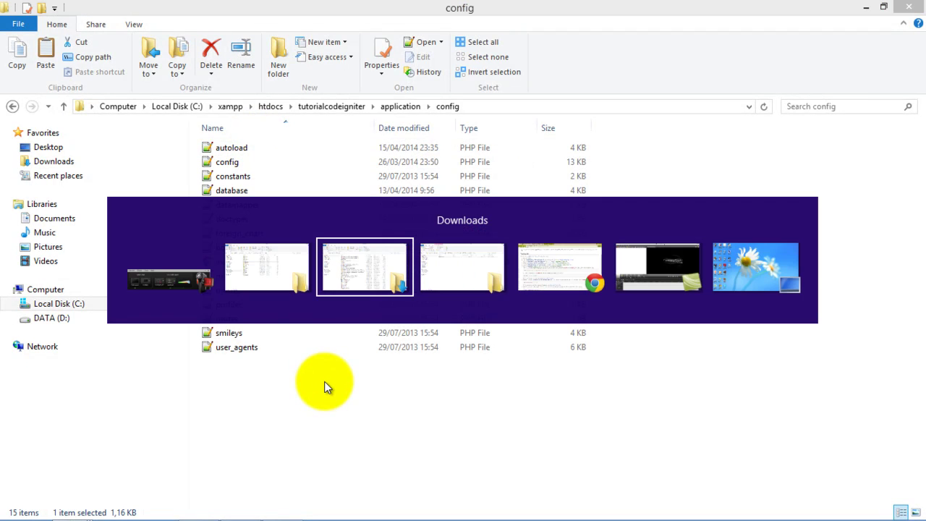
{"action": "key", "text": "alt+Tab"}
{"action": "key", "text": "BackSpace"}
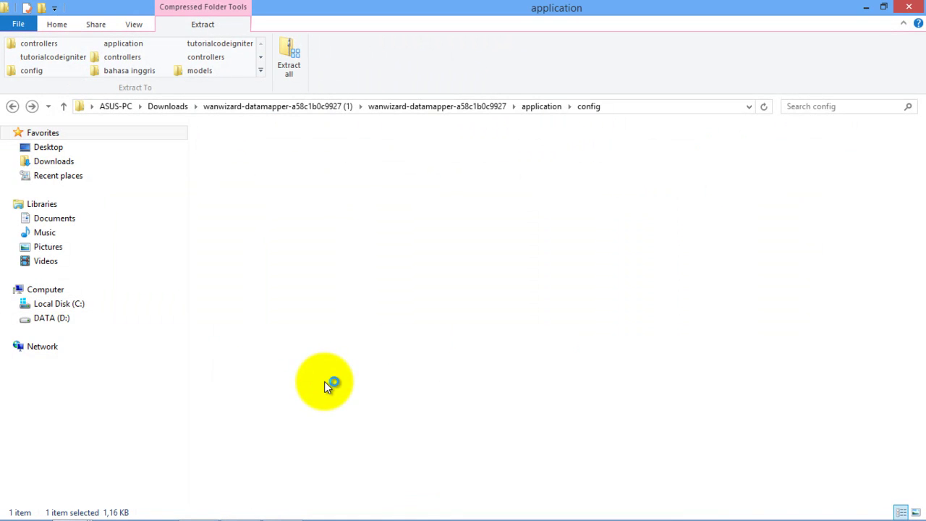
{"action": "key", "text": "Down"}
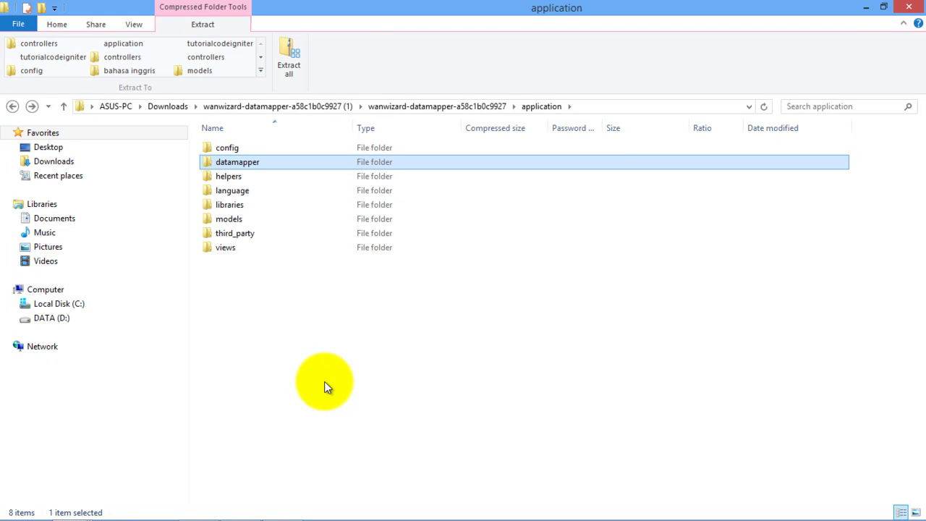
{"action": "key", "text": "alt+Tab"}
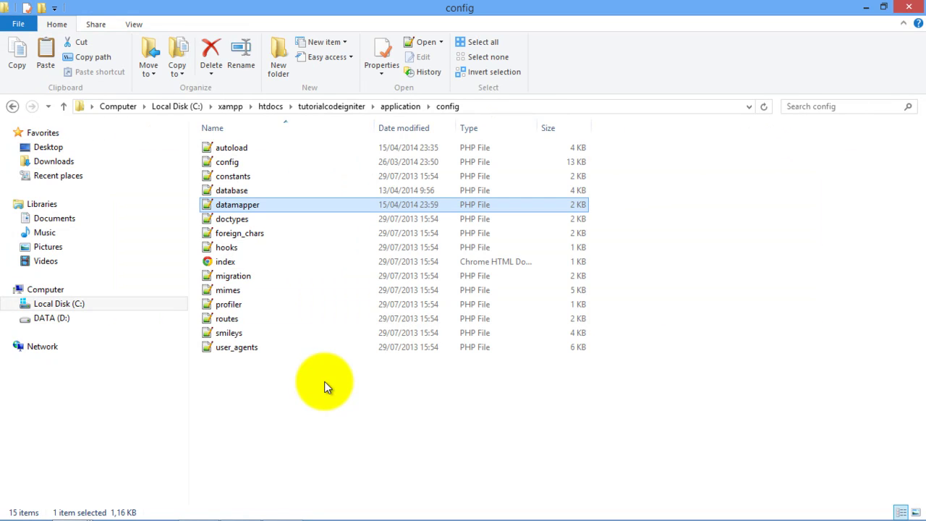
{"action": "left_click", "coordinate": [402, 106]}
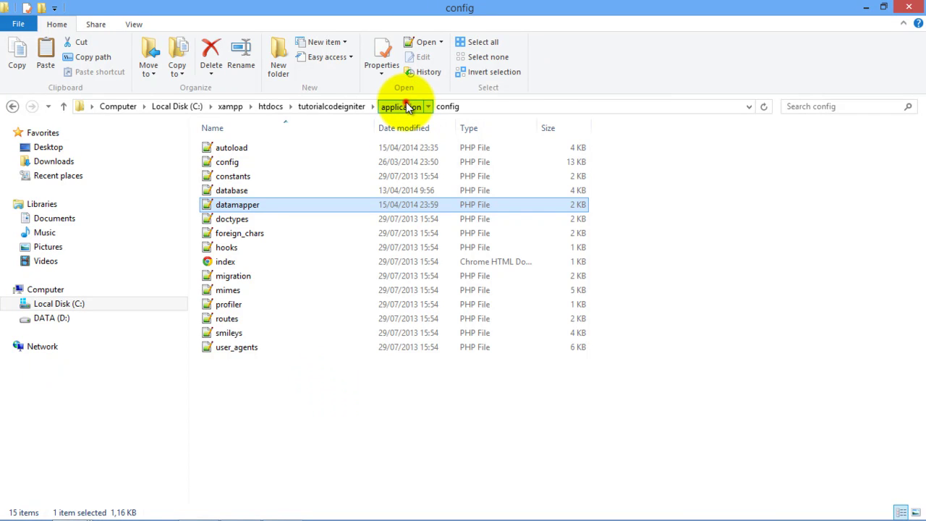
{"action": "left_click", "coordinate": [339, 401]}
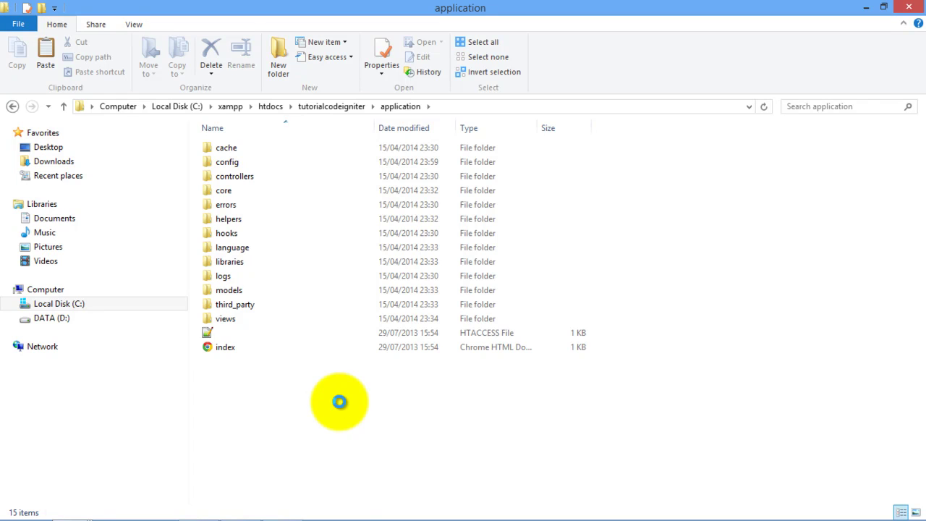
{"action": "key", "text": "ctrl+v"}
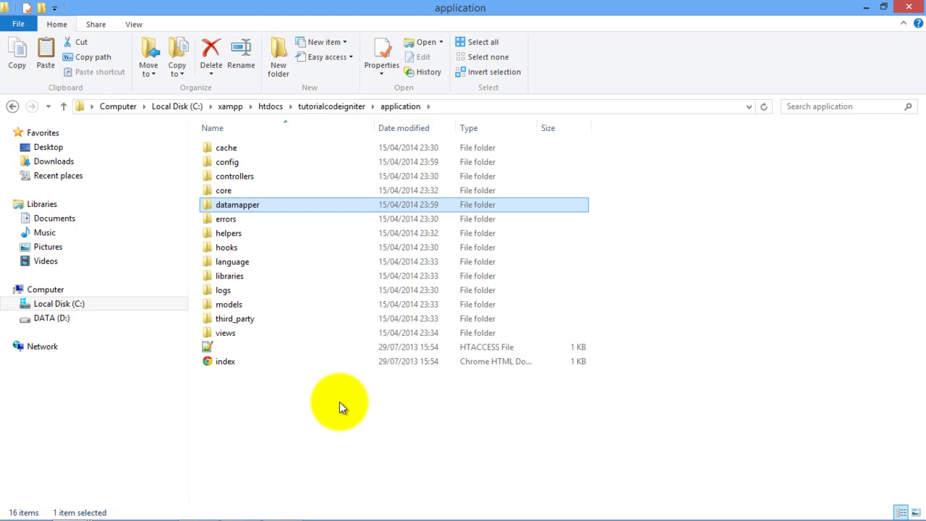
Copy inflector_helper from the archive's helpers folder into the project's application/helpers folder
{"action": "key", "text": "alt+Tab"}
{"action": "key", "text": "Down"}
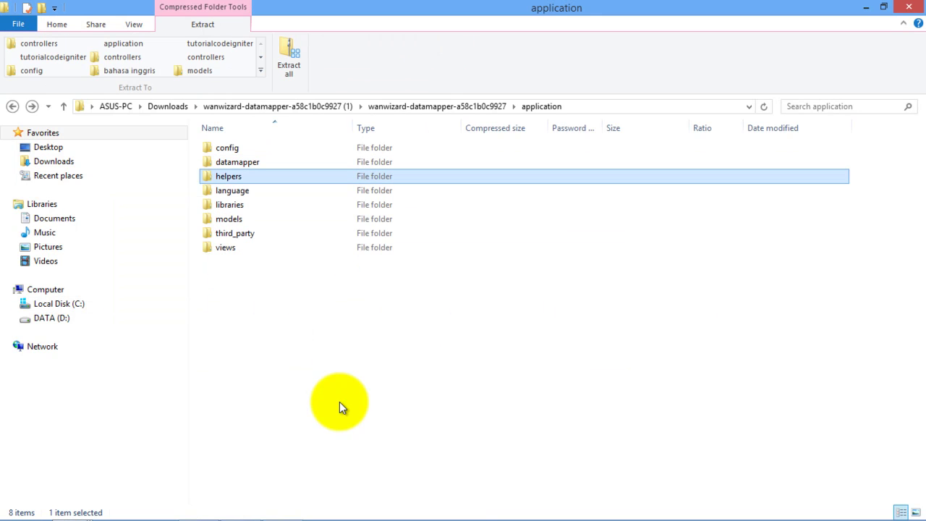
{"action": "key", "text": "Return"}
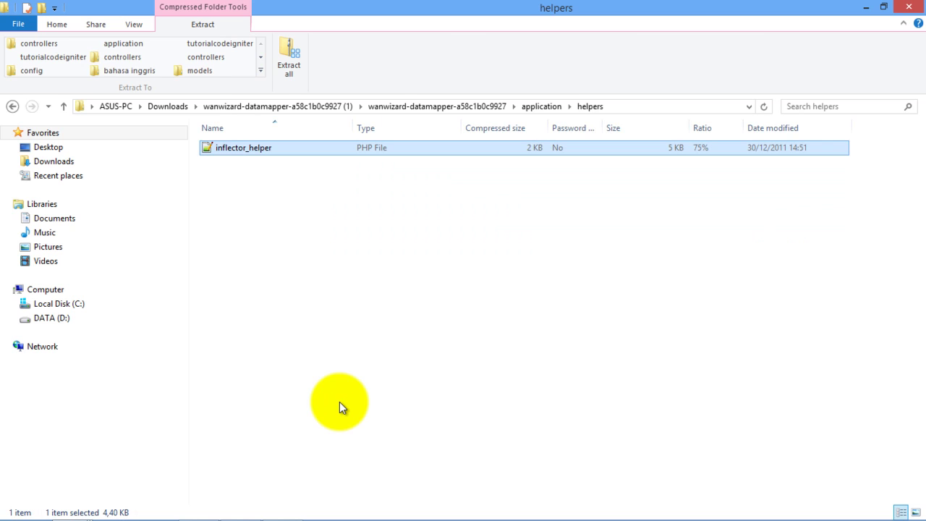
{"action": "key", "text": "alt+Tab"}
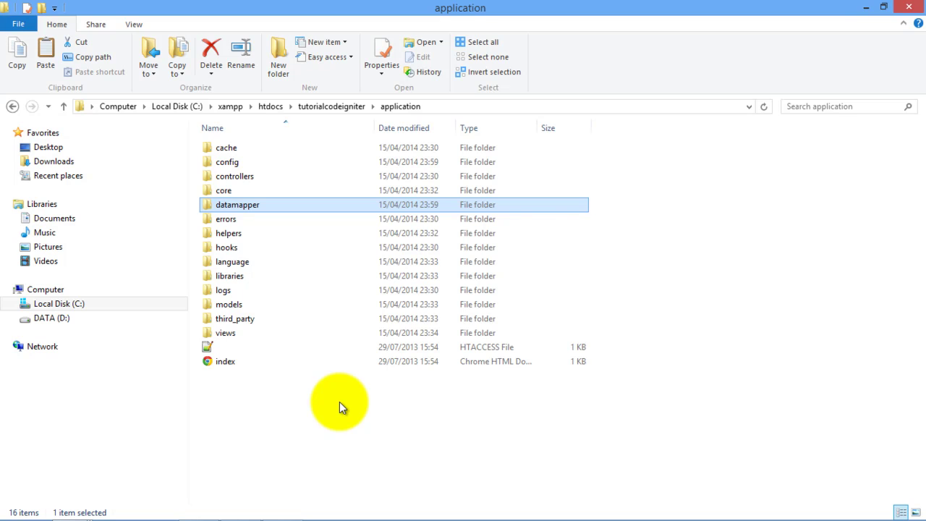
{"action": "key", "text": "Down"}
{"action": "key", "text": "Down"}
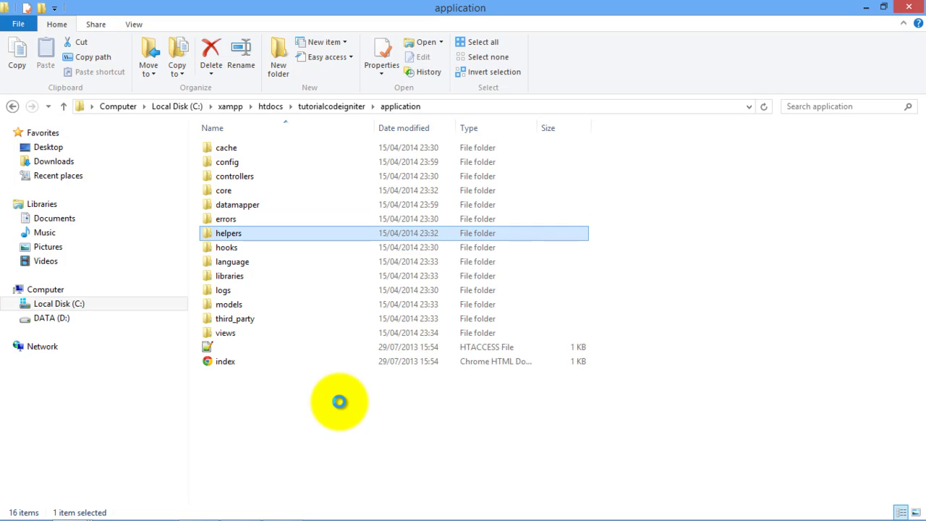
{"action": "key", "text": "Return"}
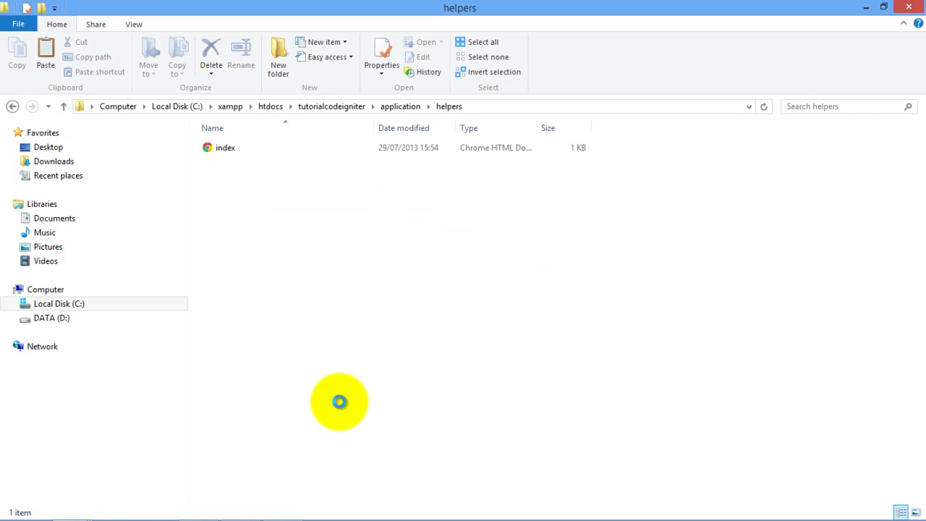
{"action": "key", "text": "ctrl+v"}
Copy all the language folders, ca through pt_BR, from the archive's application/language folder
{"action": "key", "text": "alt+Tab"}
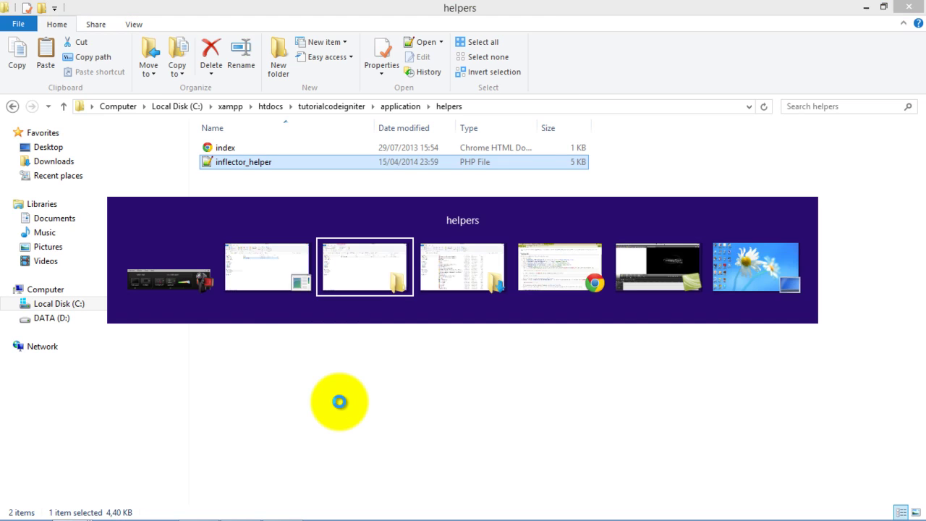
{"action": "key", "text": "BackSpace"}
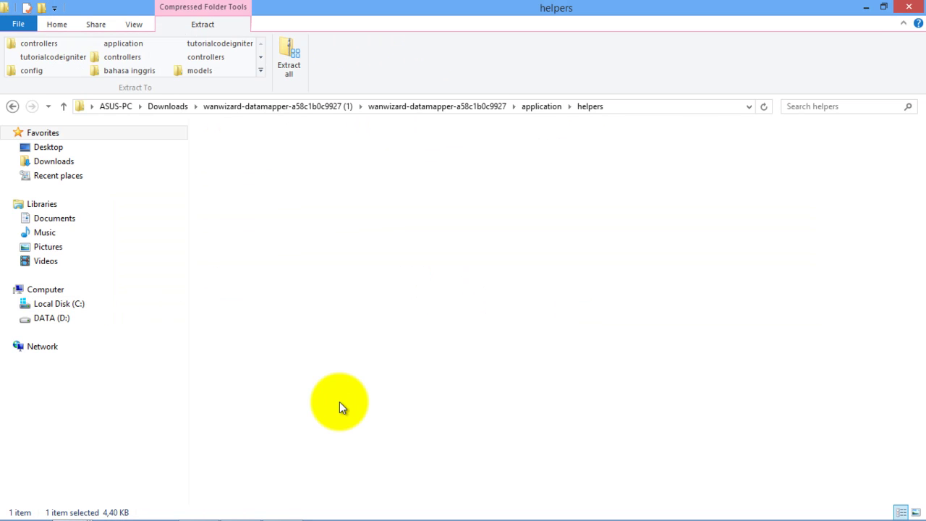
{"action": "key", "text": "Down"}
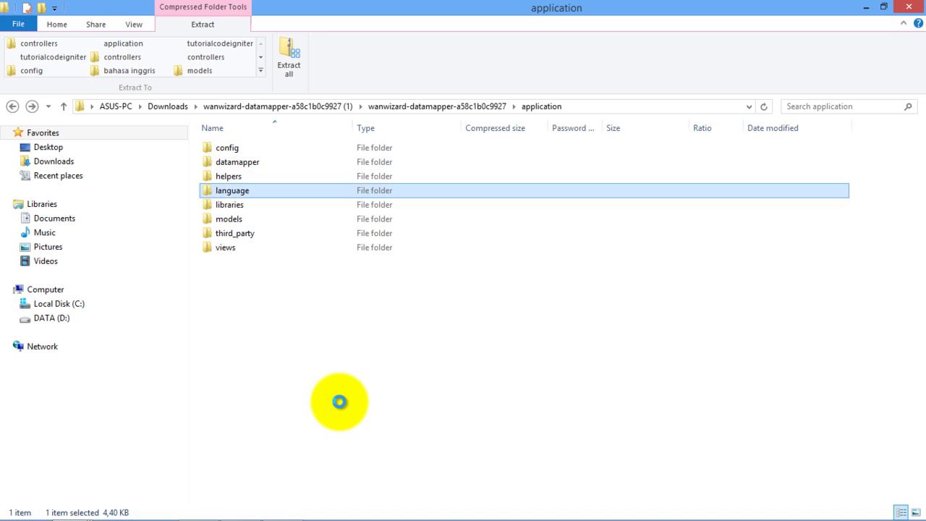
{"action": "key", "text": "Return"}
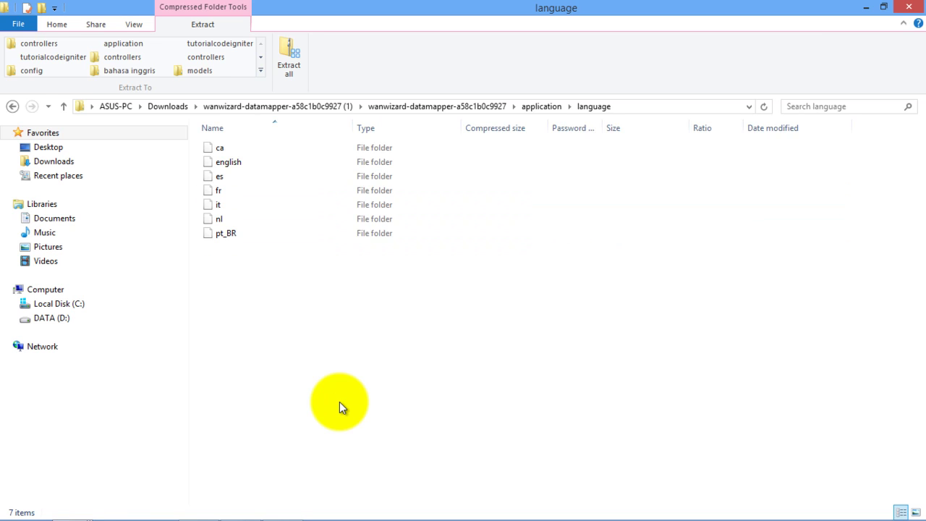
{"action": "key", "text": "ctrl+a"}
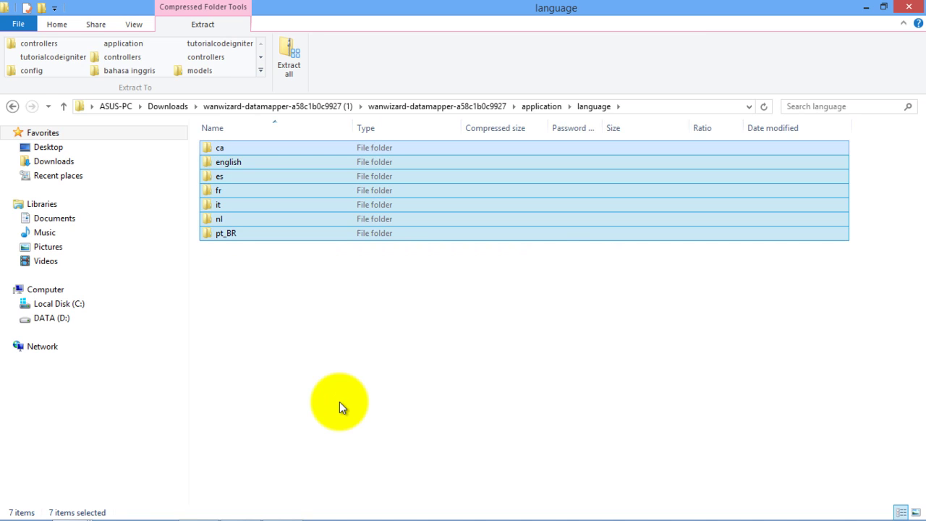
Paste the copied language folders into the tutorialcodeigniter project's application/language folder
{"action": "key", "text": "alt+Tab"}
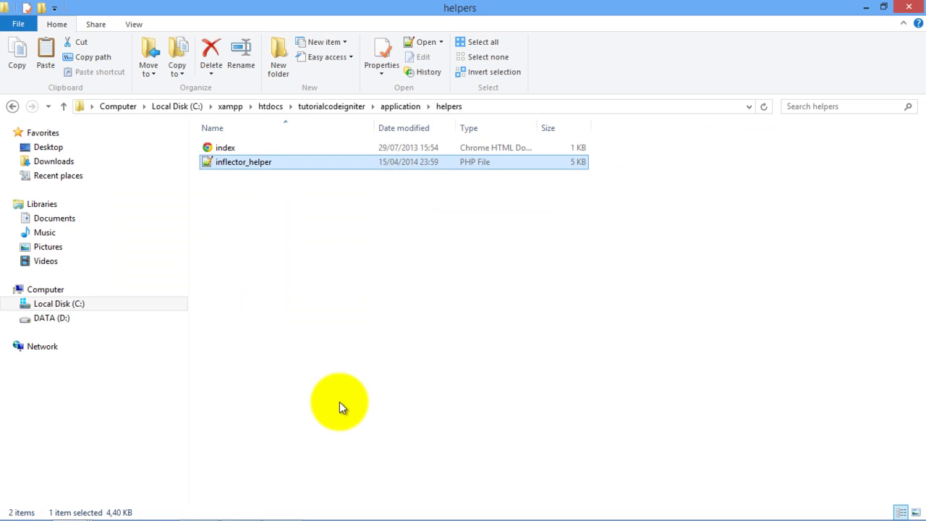
{"action": "key", "text": "BackSpace"}
{"action": "key", "text": "Down"}
{"action": "key", "text": "Down"}
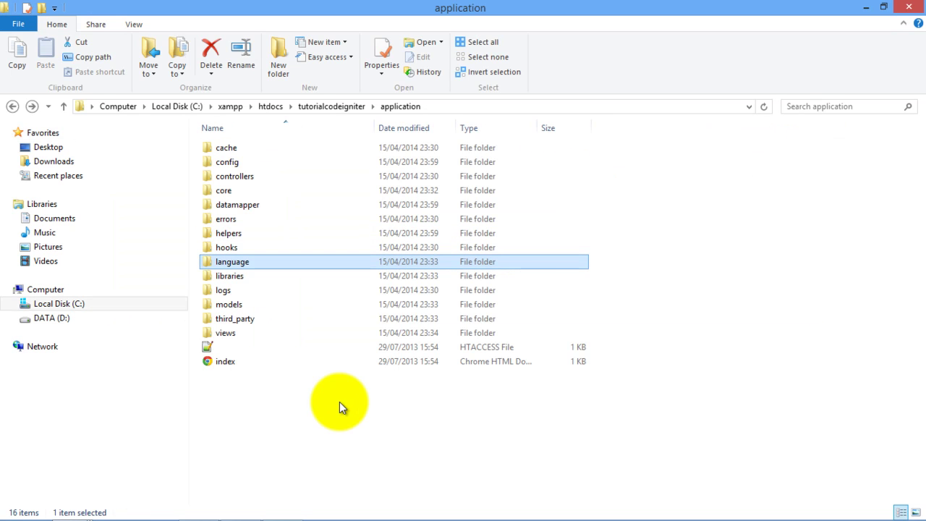
{"action": "key", "text": "Return"}
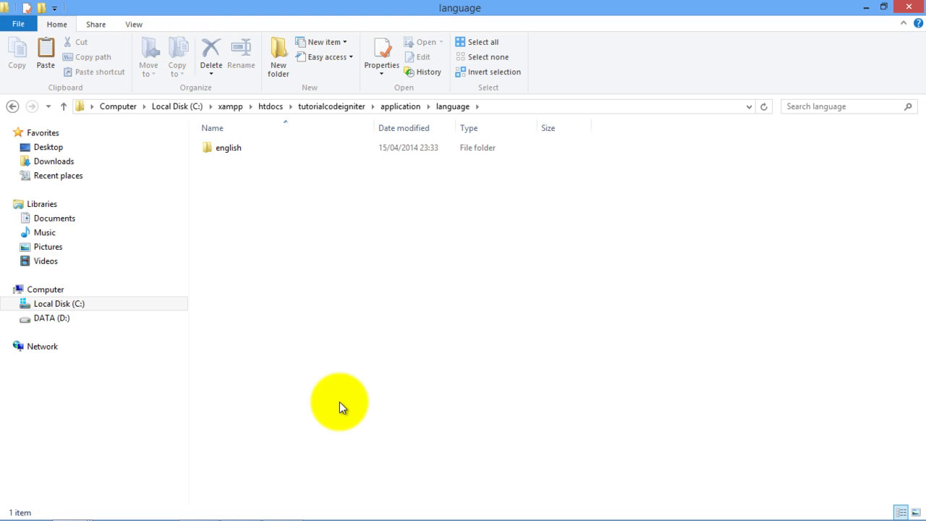
{"action": "key", "text": "Down"}
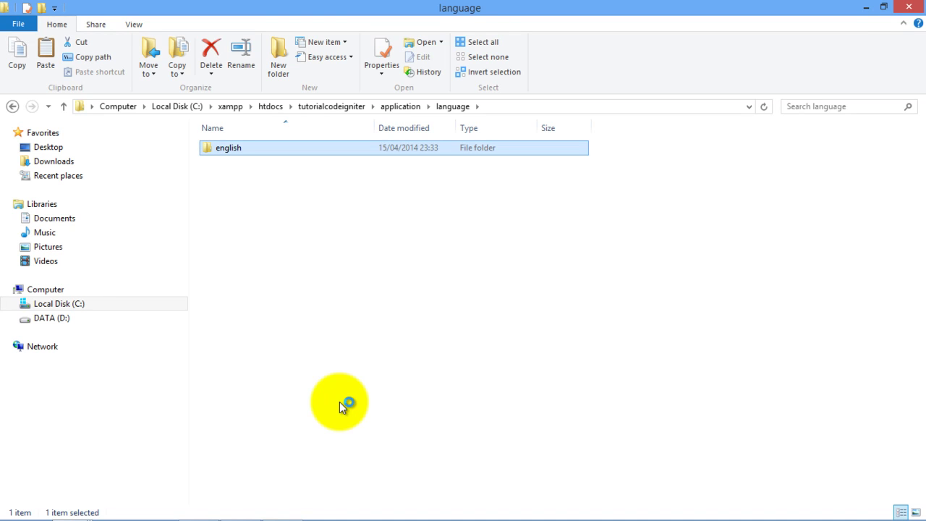
{"action": "key", "text": "ctrl+v"}
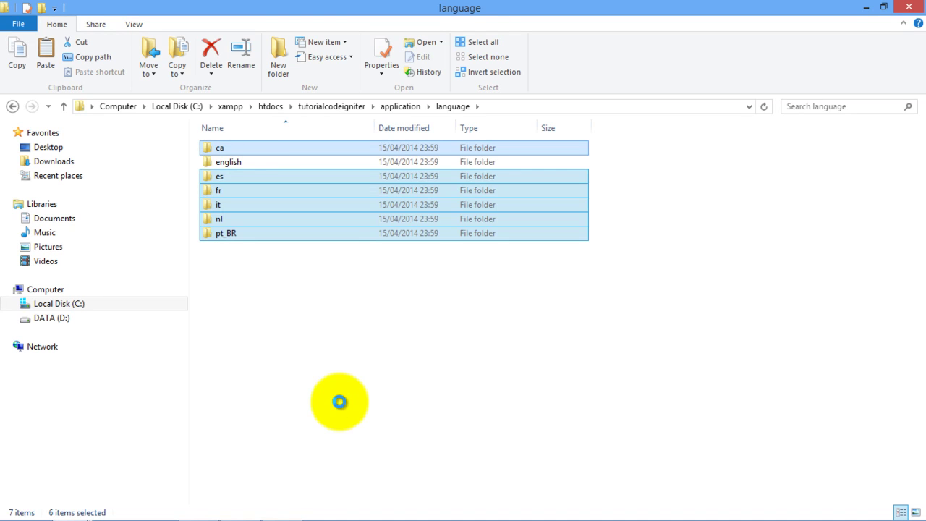
Copy the datamapper PHP file from the archive's libraries folder into the project's application/libraries folder
{"action": "key", "text": "alt+Tab"}
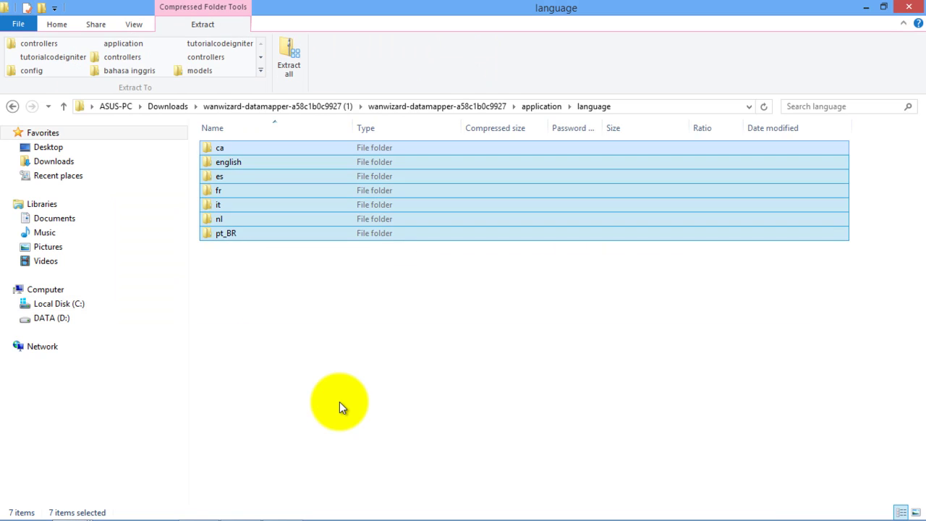
{"action": "key", "text": "BackSpace"}
{"action": "key", "text": "Down"}
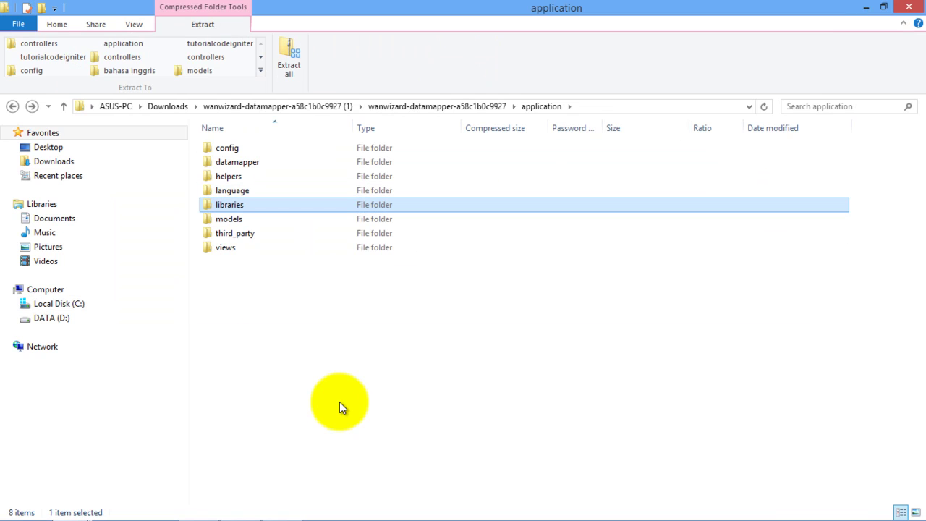
{"action": "key", "text": "Return"}
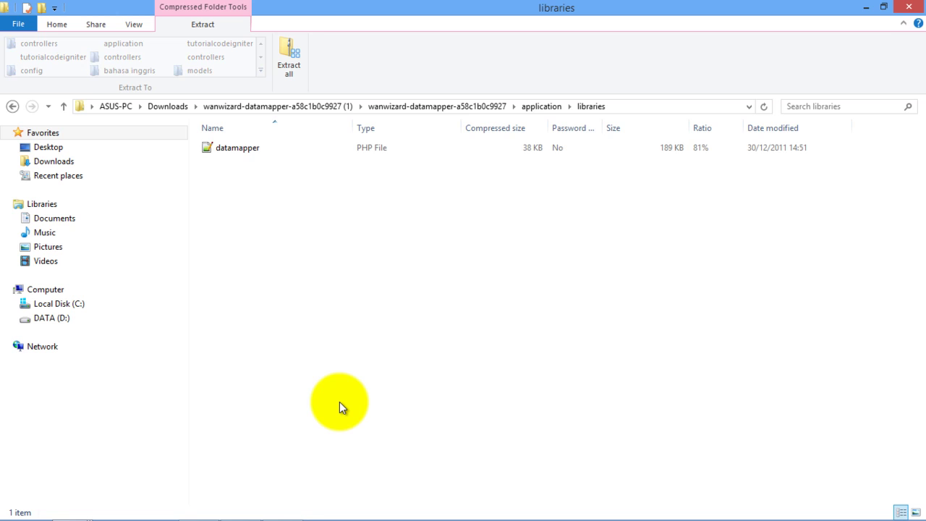
{"action": "key", "text": "alt+Tab"}
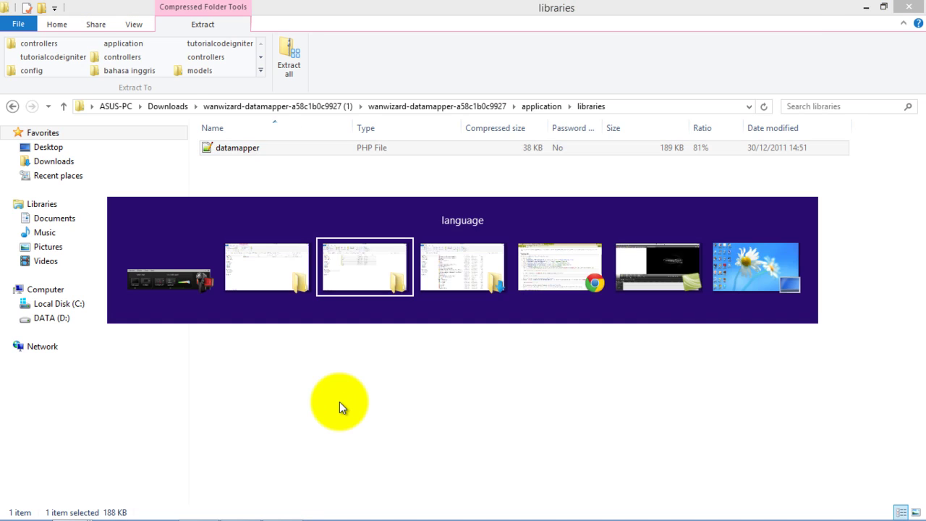
{"action": "key", "text": "Delete"}
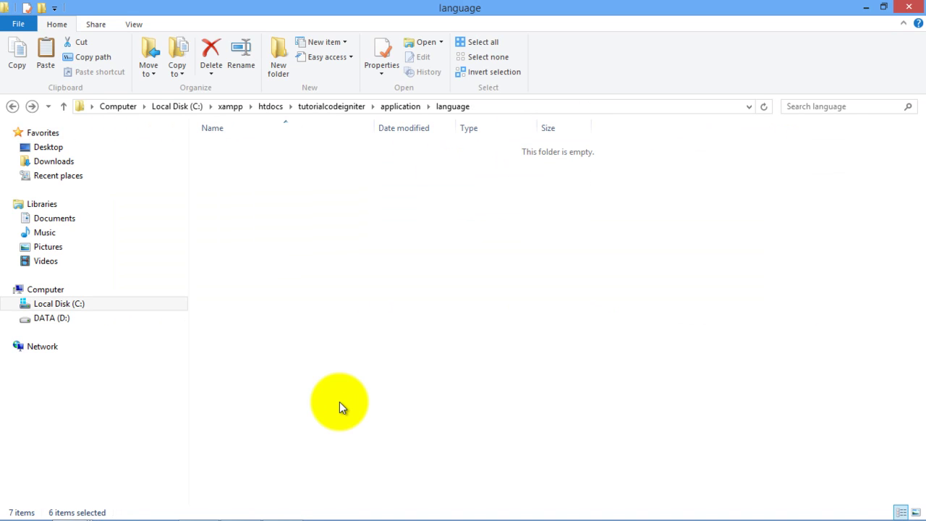
{"action": "key", "text": "BackSpace"}
{"action": "key", "text": "Down"}
{"action": "key", "text": "Return"}
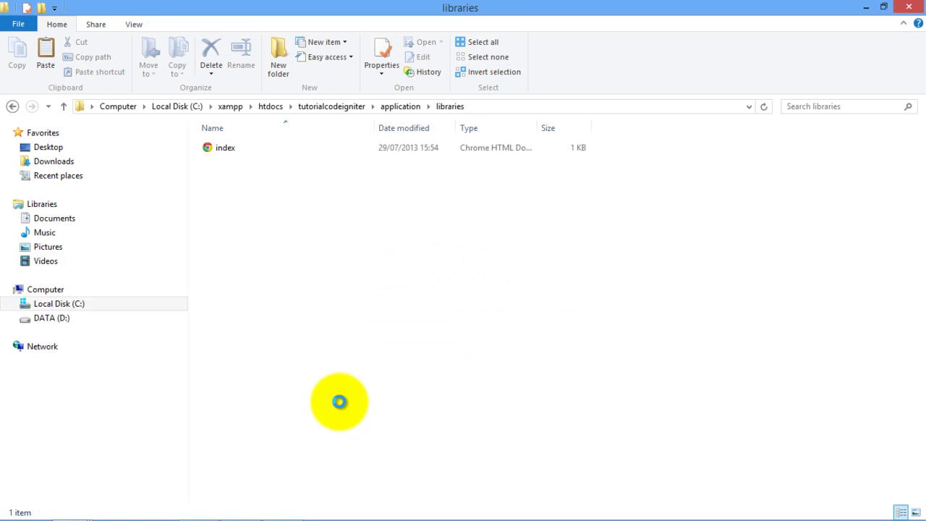
{"action": "key", "text": "ctrl+v"}
Copy the _template PHP file from the archive's models folder into the project's application/models folder
{"action": "key", "text": "alt+Tab"}
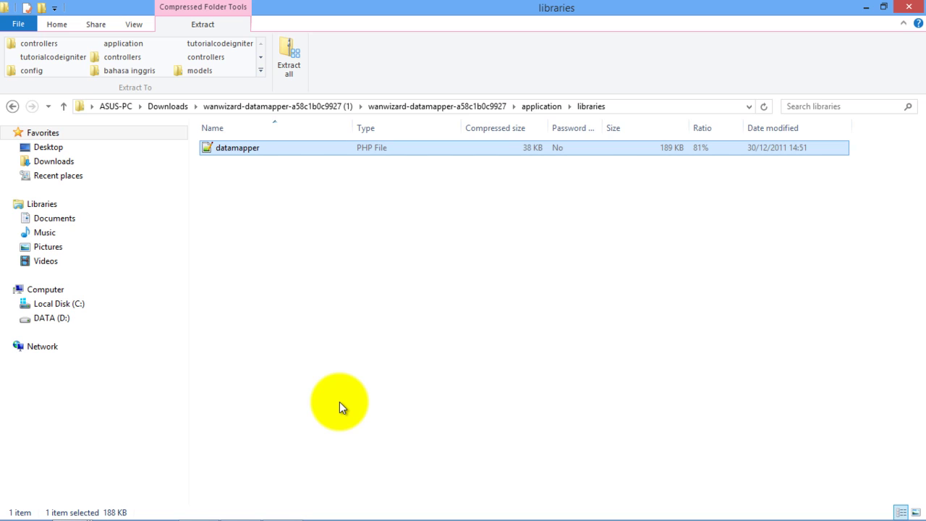
{"action": "key", "text": "BackSpace"}
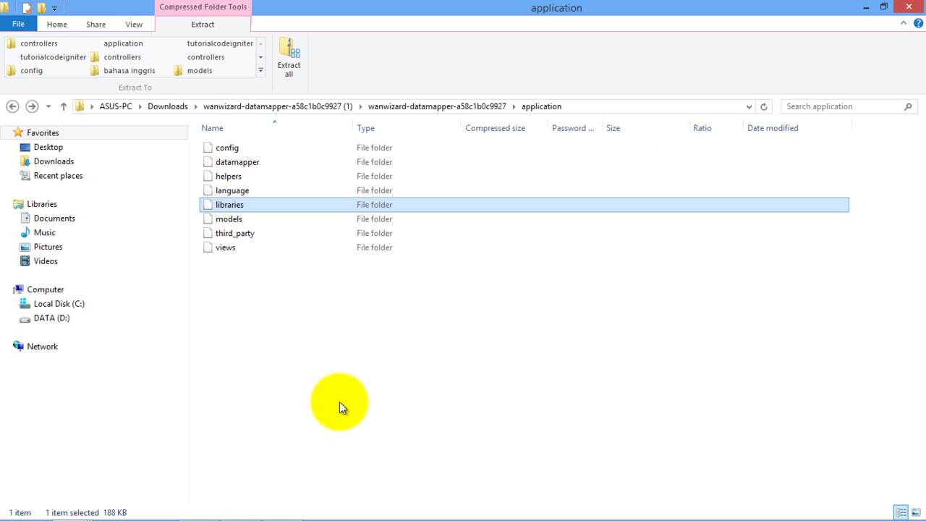
{"action": "key", "text": "Down"}
{"action": "key", "text": "Return"}
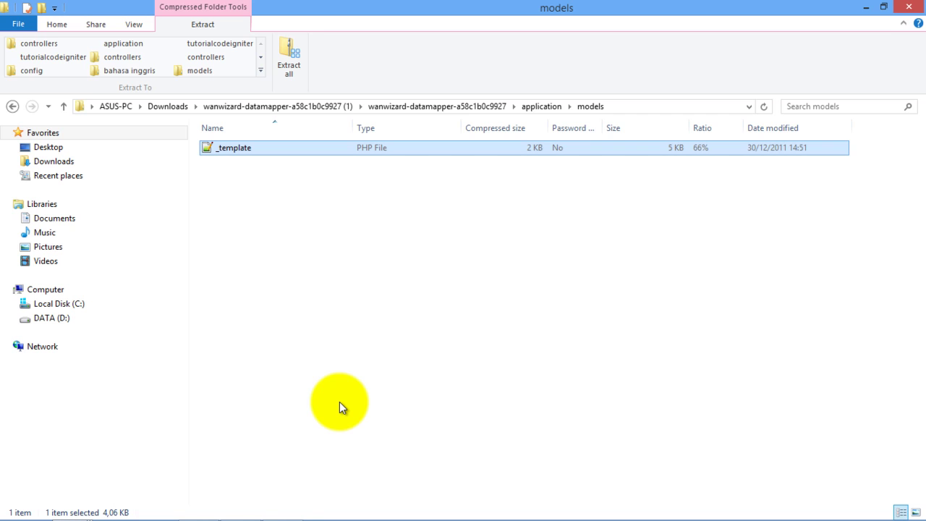
{"action": "key", "text": "alt+Tab"}
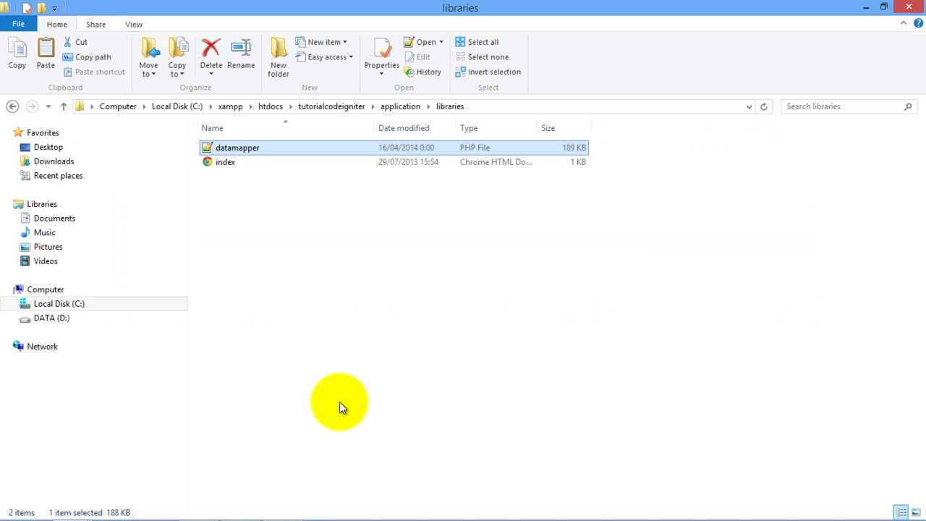
{"action": "key", "text": "BackSpace"}
{"action": "key", "text": "Down"}
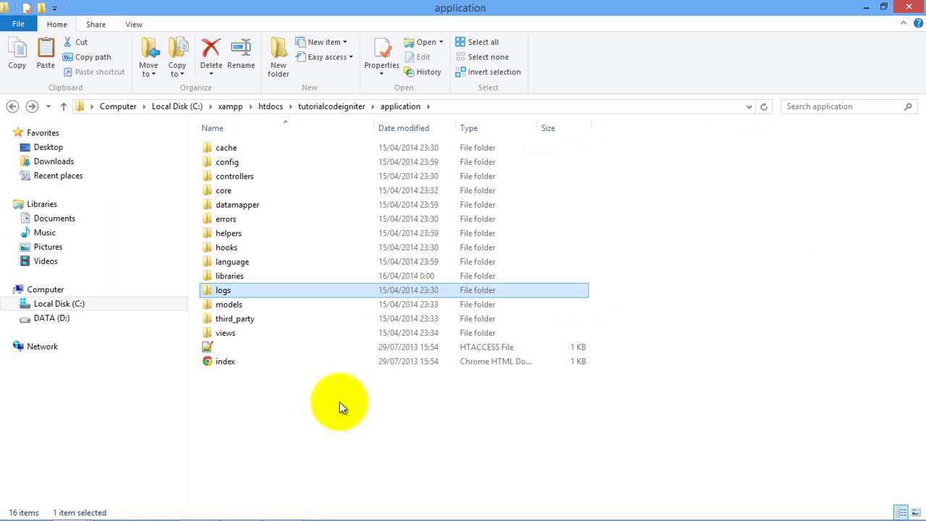
{"action": "key", "text": "Down"}
{"action": "key", "text": "Return"}
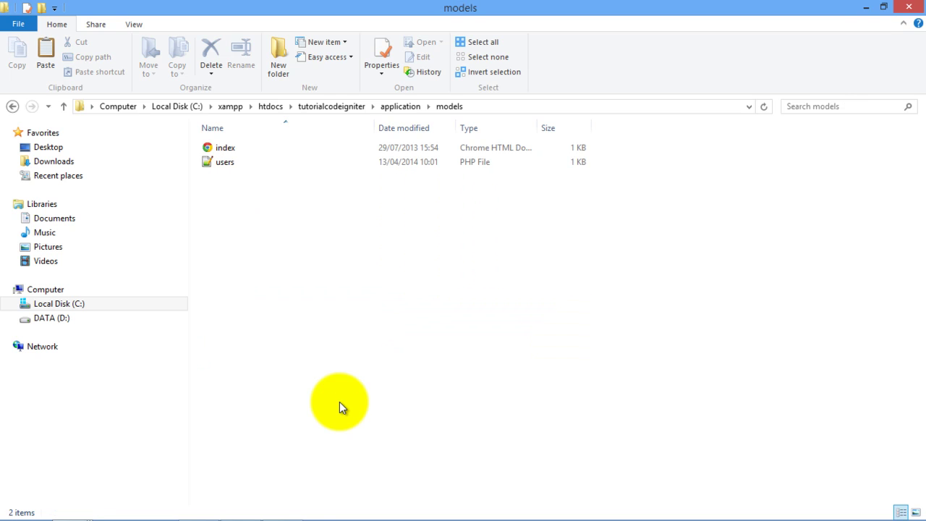
{"action": "key", "text": "ctrl+v"}
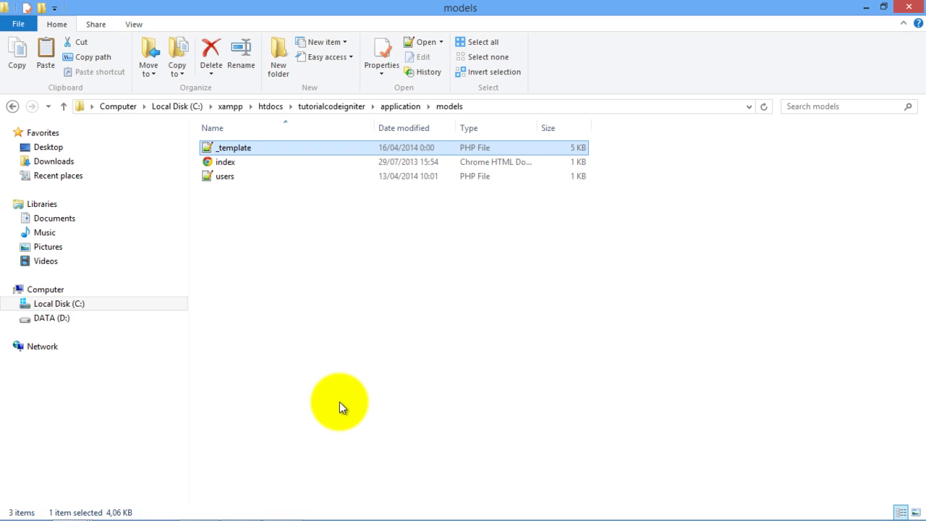
Copy the datamapper folder from the archive's third_party folder into the project's application/third_party folder
{"action": "key", "text": "alt+Tab"}
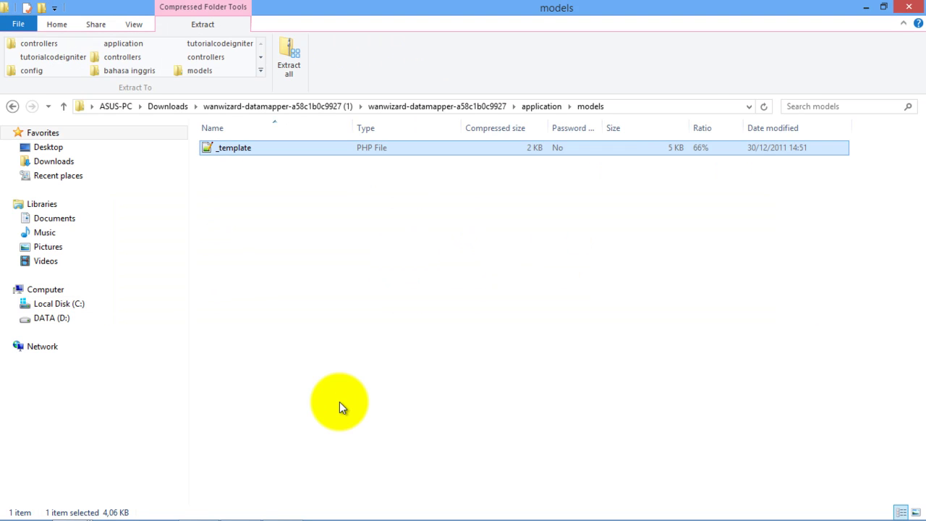
{"action": "key", "text": "BackSpace"}
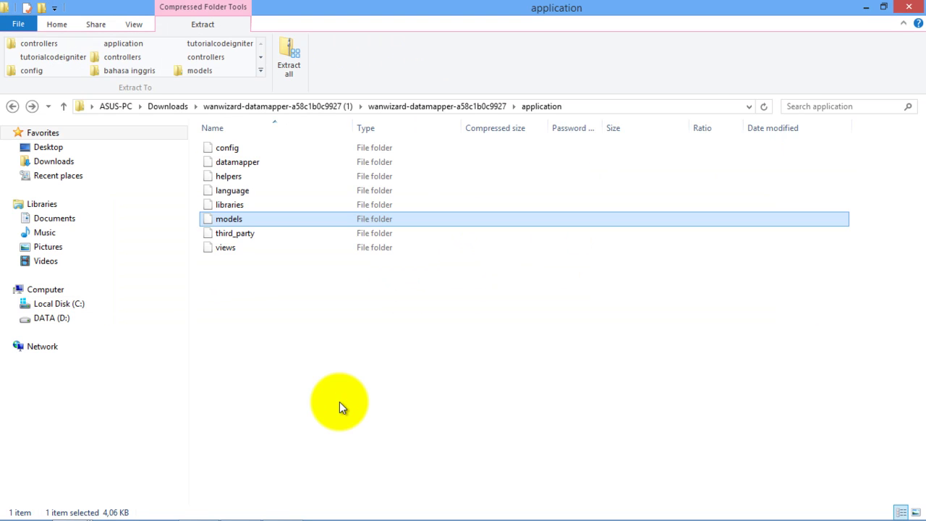
{"action": "key", "text": "Down"}
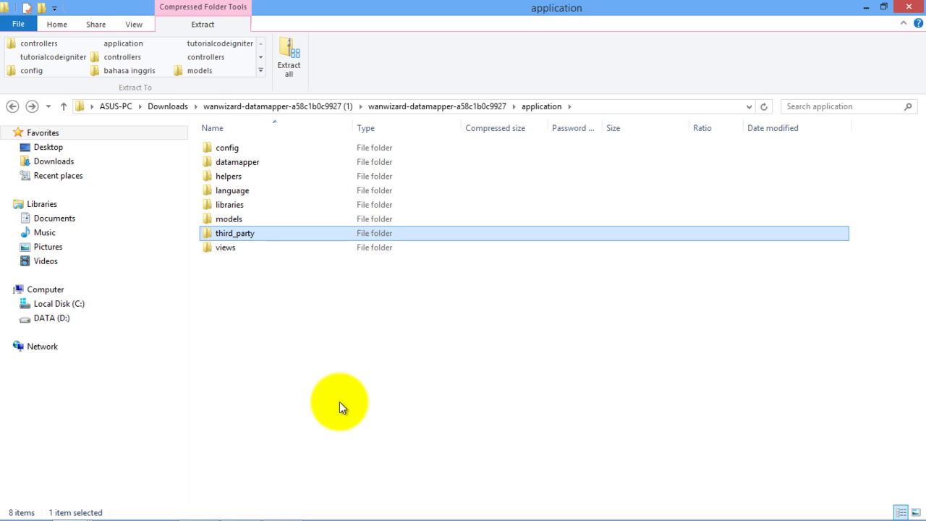
{"action": "key", "text": "Return"}
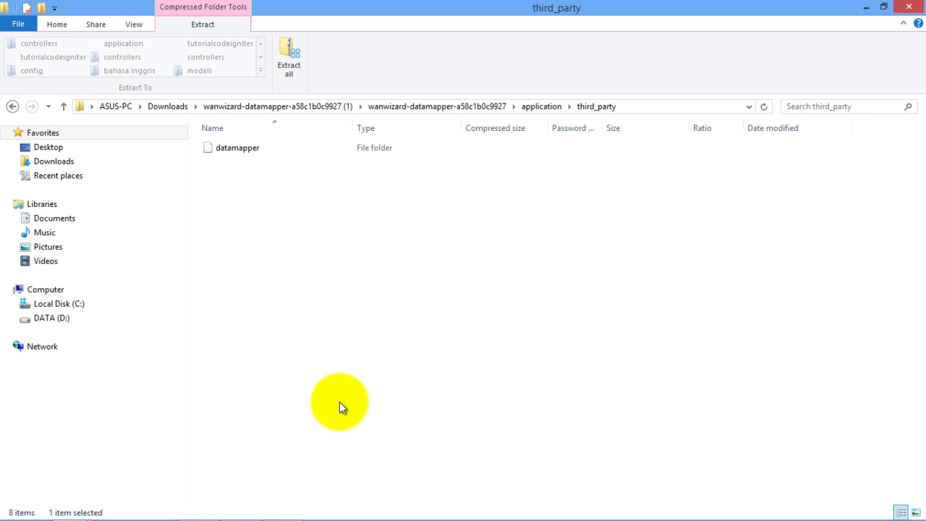
{"action": "key", "text": "Down"}
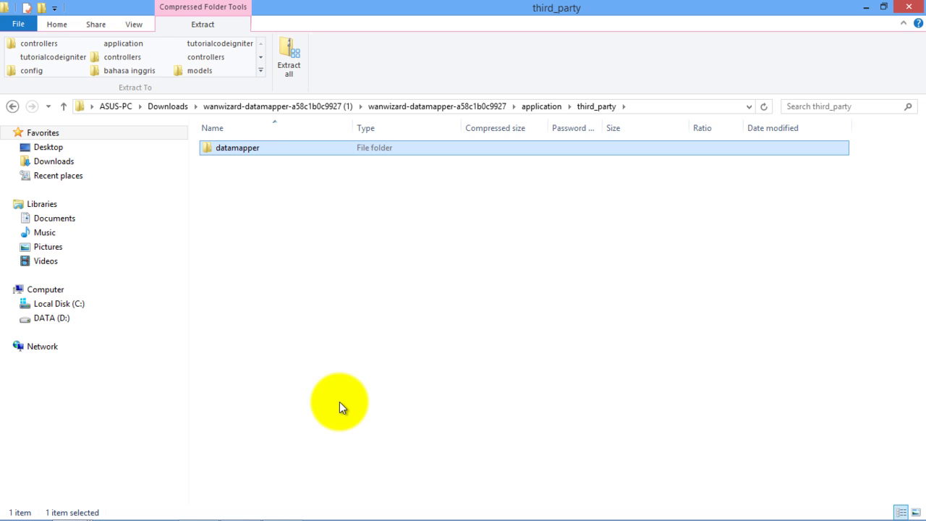
{"action": "key", "text": "alt+Tab"}
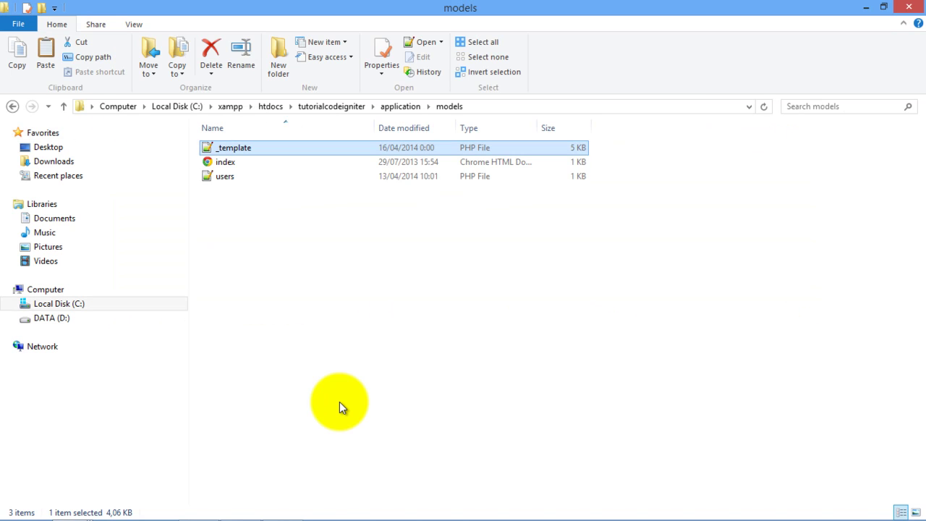
{"action": "key", "text": "alt+Up"}
{"action": "key", "text": "Down"}
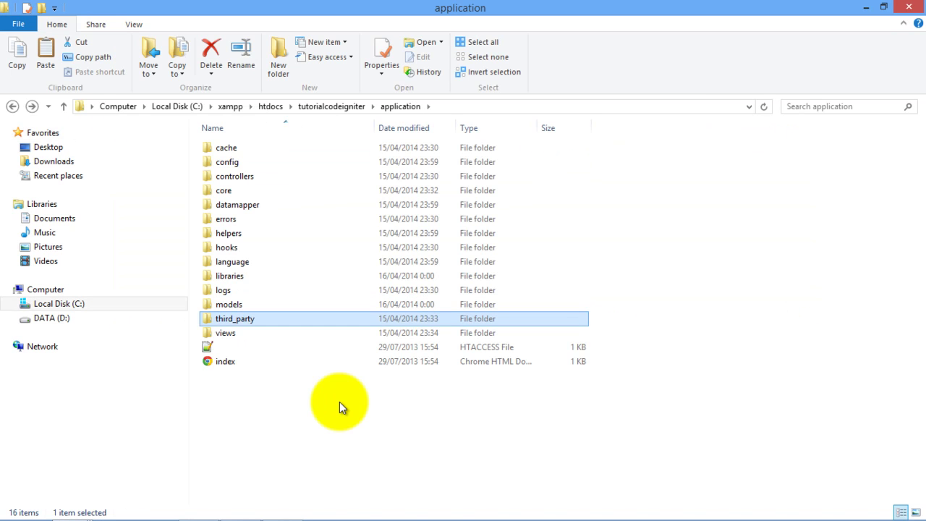
{"action": "key", "text": "Return"}
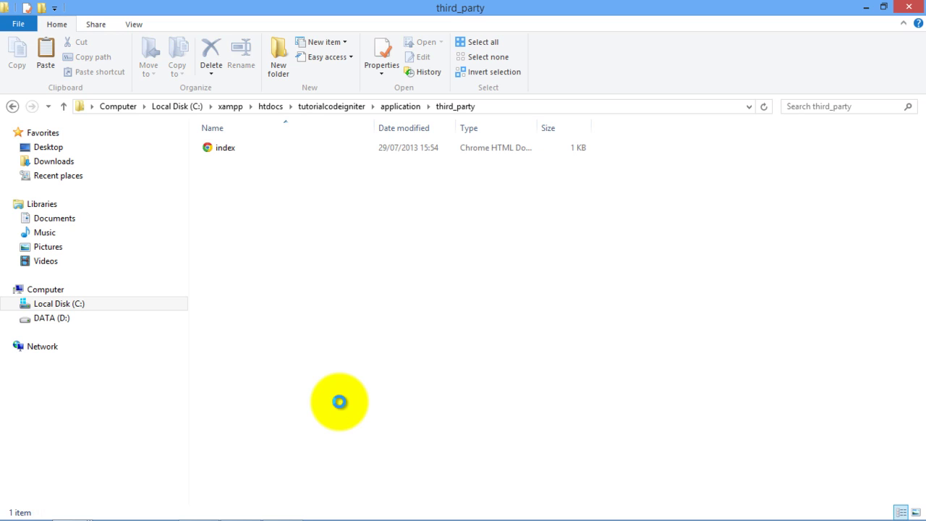
{"action": "key", "text": "ctrl+v"}
Copy the index HTML file from the project's third_party folder into its datamapper subfolder
{"action": "key", "text": "Down"}
{"action": "key", "text": "Up"}
{"action": "key", "text": "Return"}
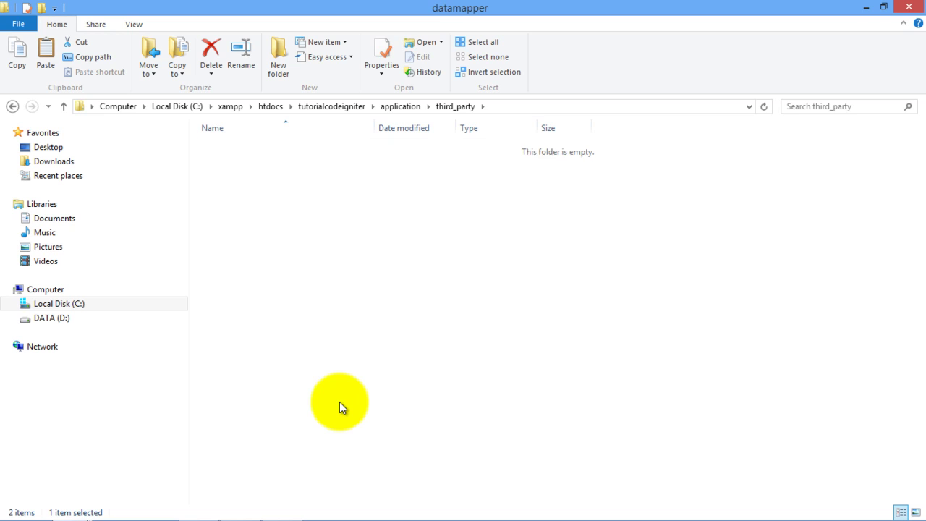
{"action": "key", "text": "BackSpace"}
{"action": "key", "text": "Down"}
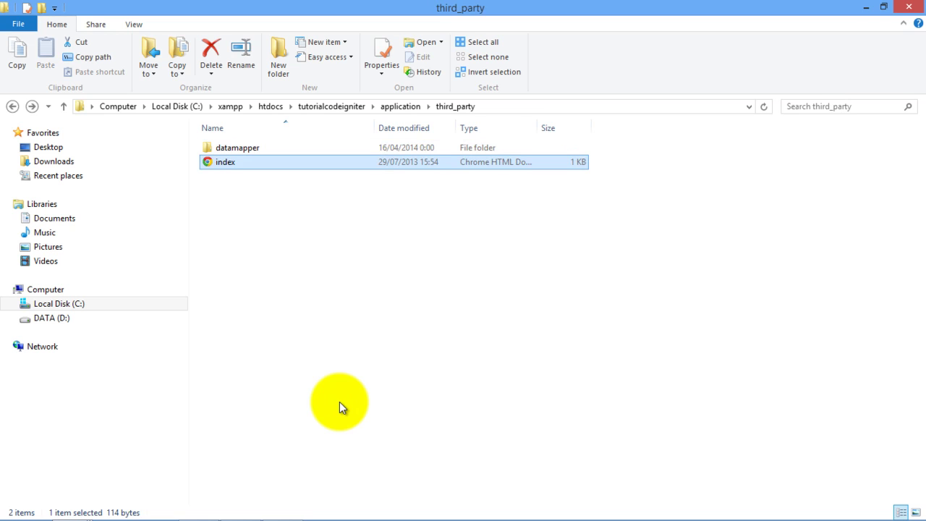
{"action": "key", "text": "Up"}
{"action": "key", "text": "Return"}
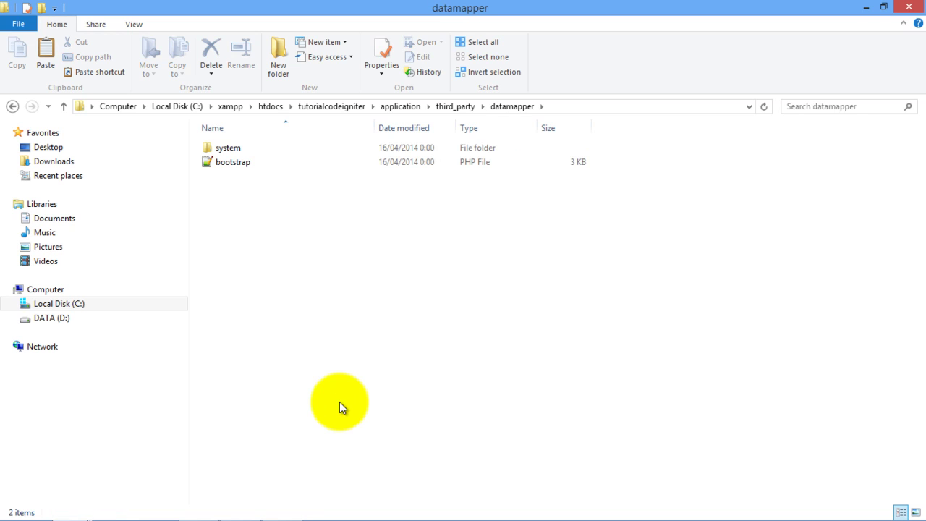
{"action": "key", "text": "ctrl+v"}
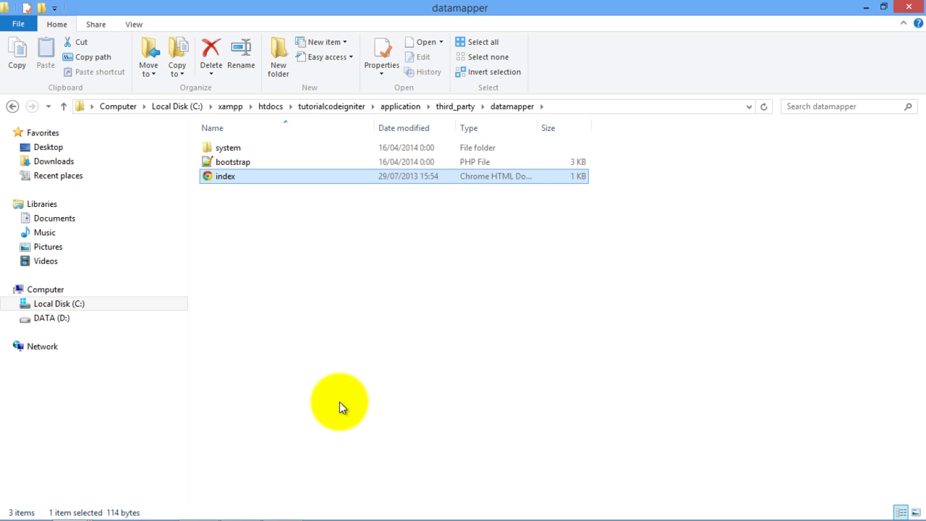
Paste the copied index HTML file into the system subfolder of the project's third_party/datamapper folder
{"action": "key", "text": "Up"}
{"action": "key", "text": "Up"}
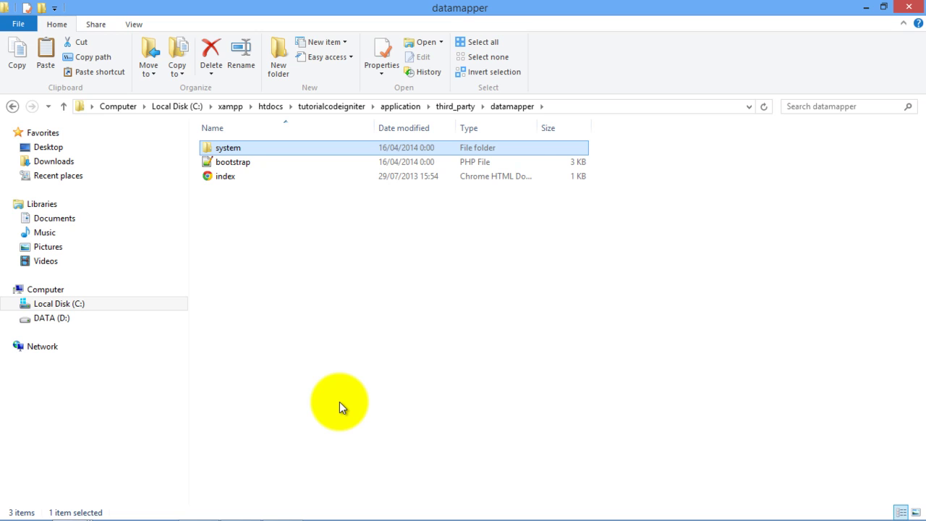
{"action": "key", "text": "Return"}
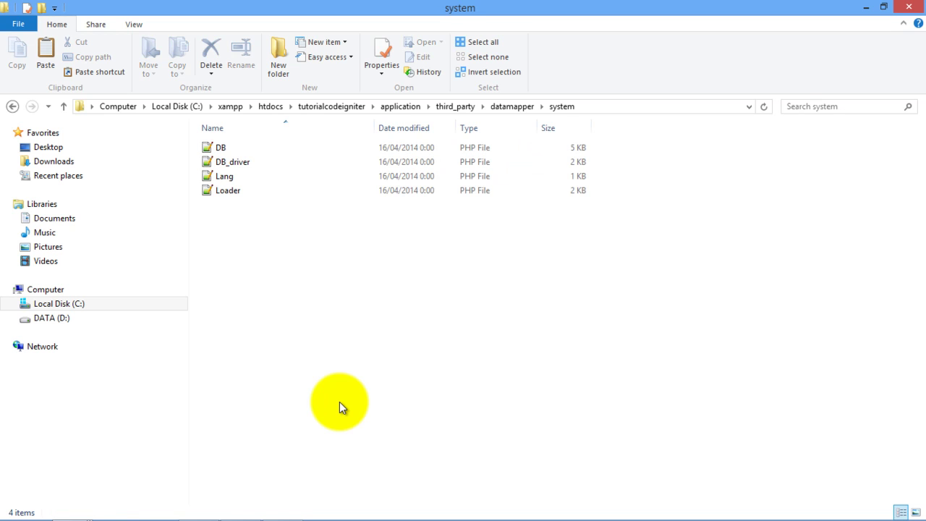
{"action": "key", "text": "ctrl+v"}
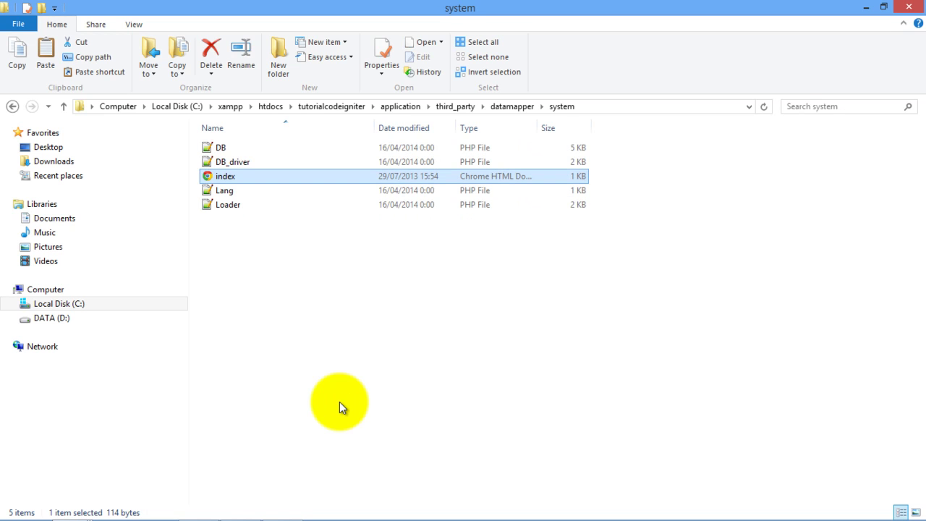
Copy the dmz_htmlform folder from the archive's views folder into the project's application/views folder
{"action": "key", "text": "alt+Tab"}
{"action": "key", "text": "BackSpace"}
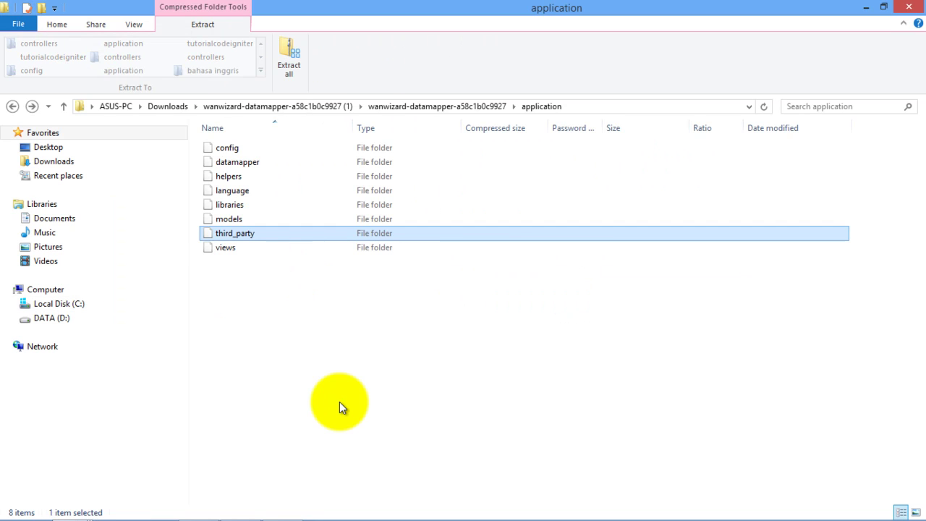
{"action": "key", "text": "Down"}
{"action": "key", "text": "Return"}
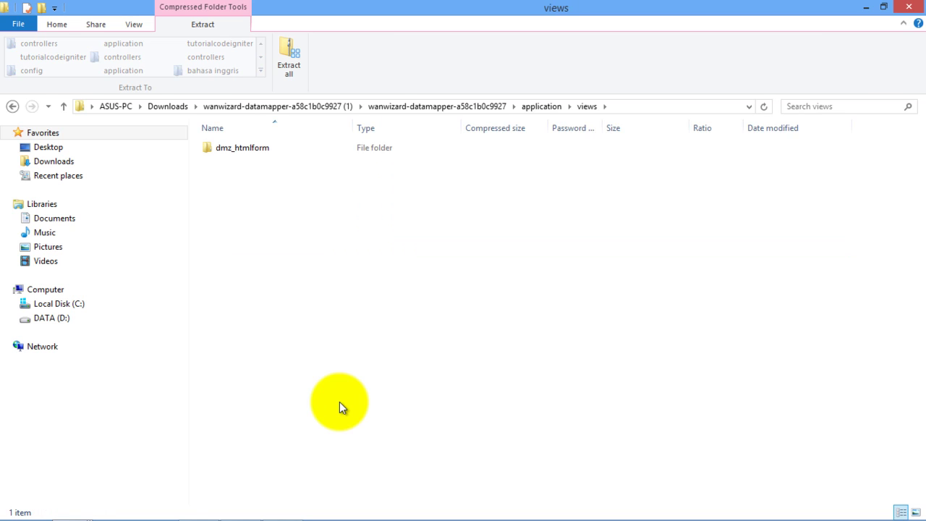
{"action": "key", "text": "Down"}
{"action": "key", "text": "alt+Tab"}
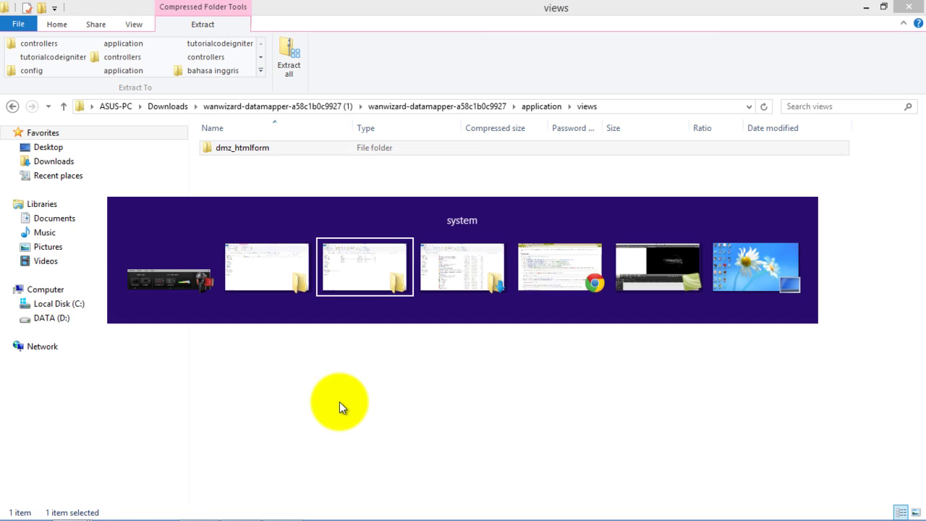
{"action": "key", "text": "BackSpace"}
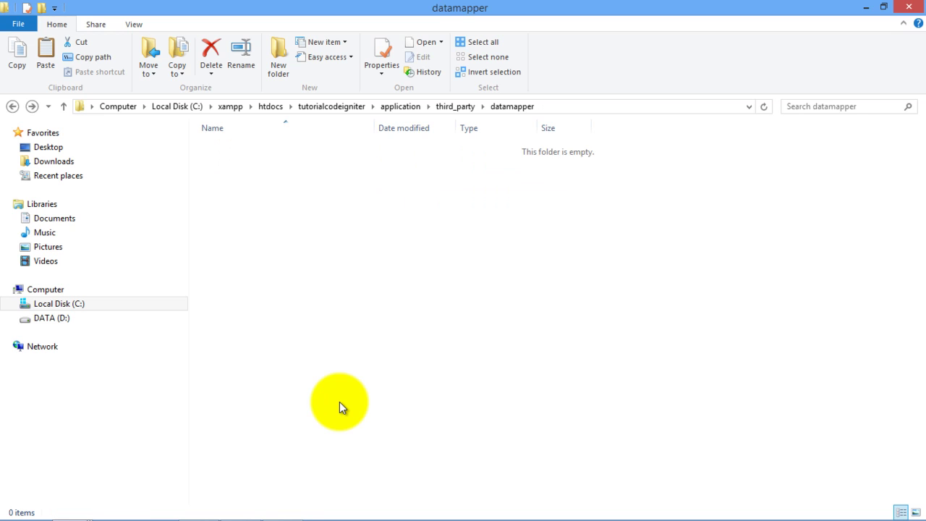
{"action": "key", "text": "BackSpace"}
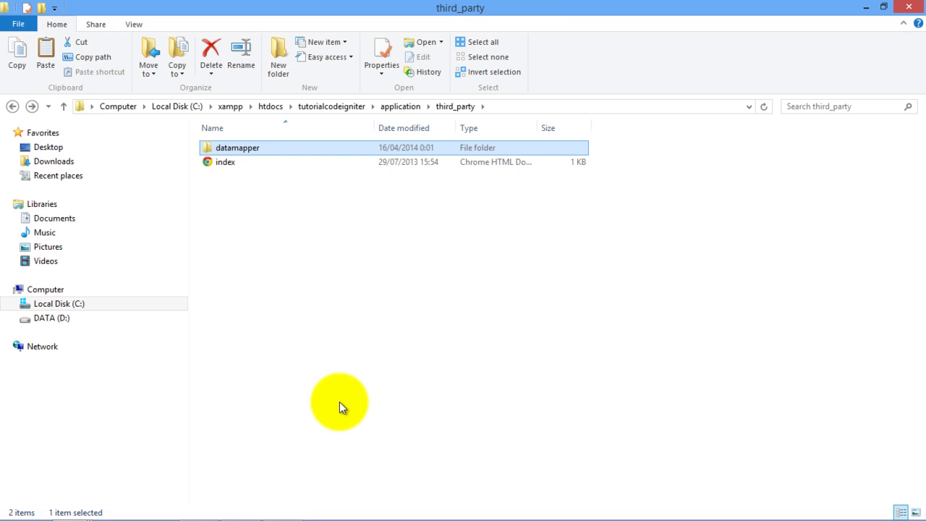
{"action": "key", "text": "BackSpace"}
{"action": "key", "text": "Down"}
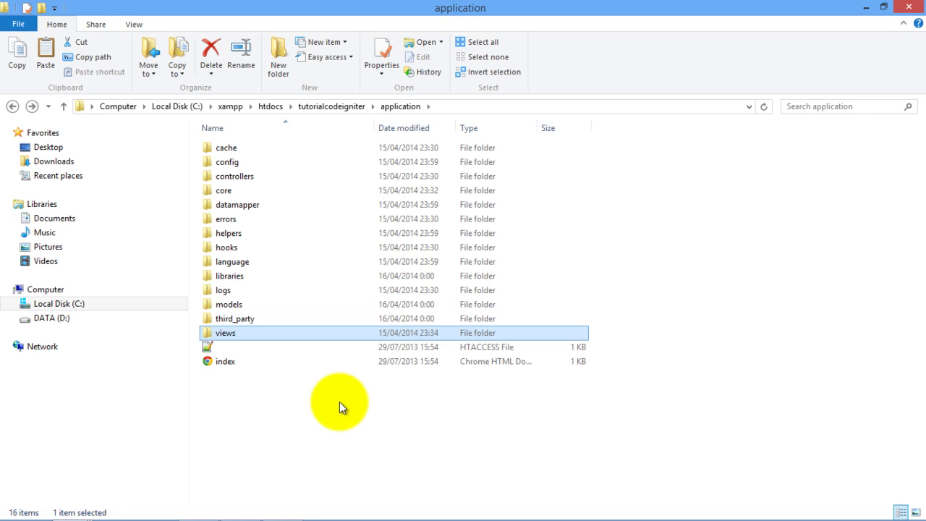
{"action": "key", "text": "Return"}
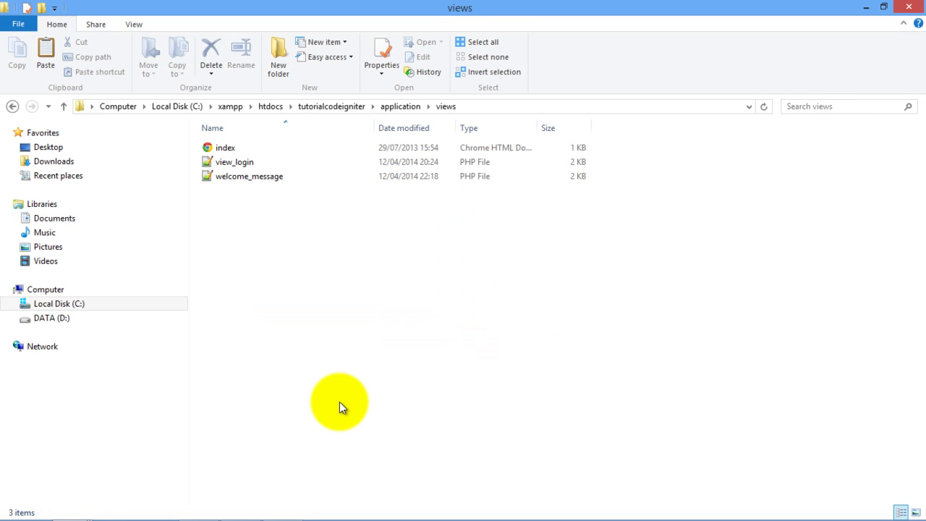
{"action": "key", "text": "ctrl+v"}
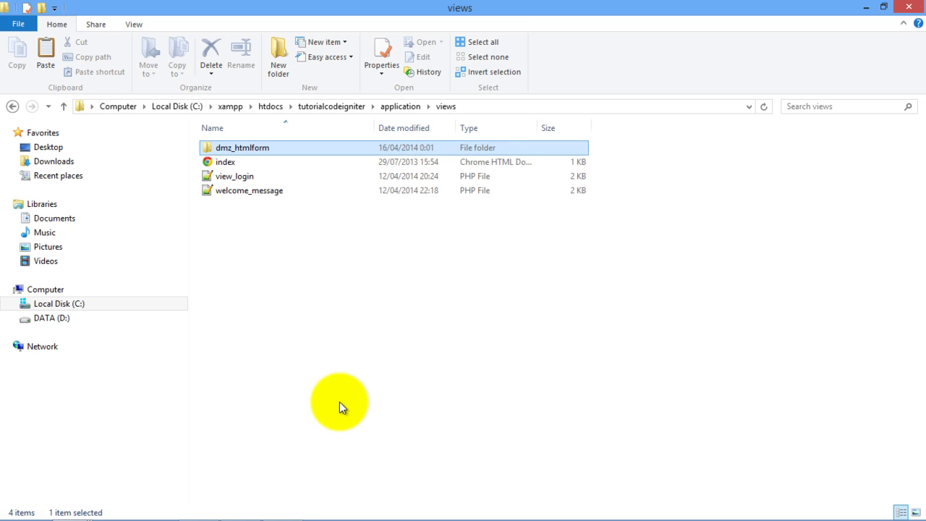
Return to the archive's root folder and review the remaining steps on the DataMapper installation instructions page in Chrome
{"action": "key", "text": "alt+Tab"}
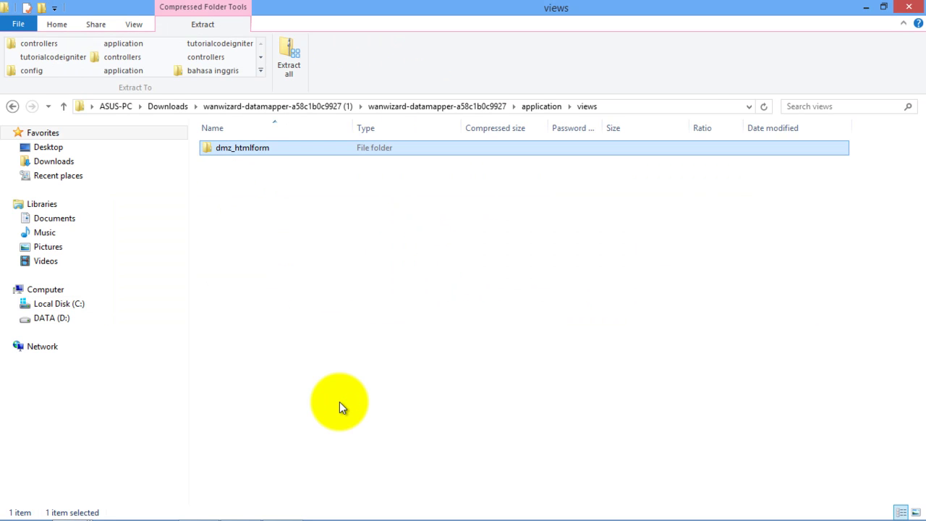
{"action": "key", "text": "BackSpace"}
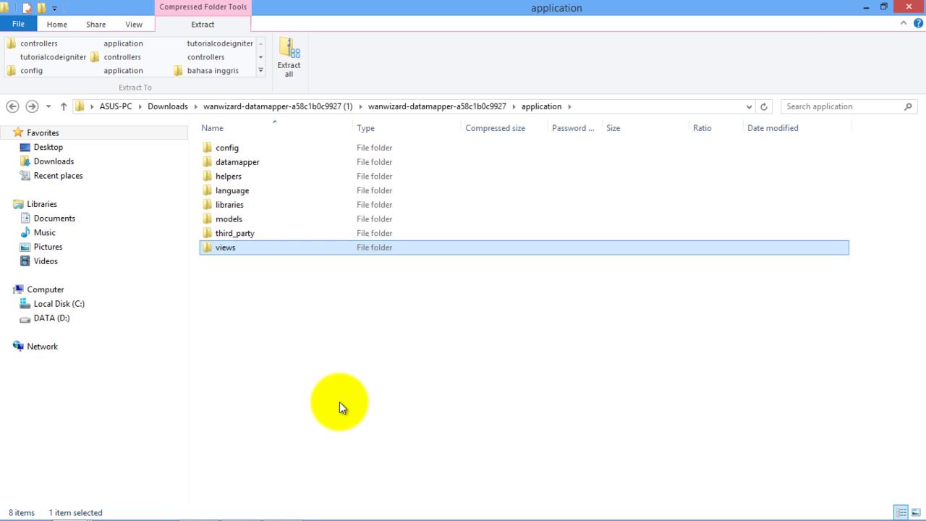
{"action": "key", "text": "BackSpace"}
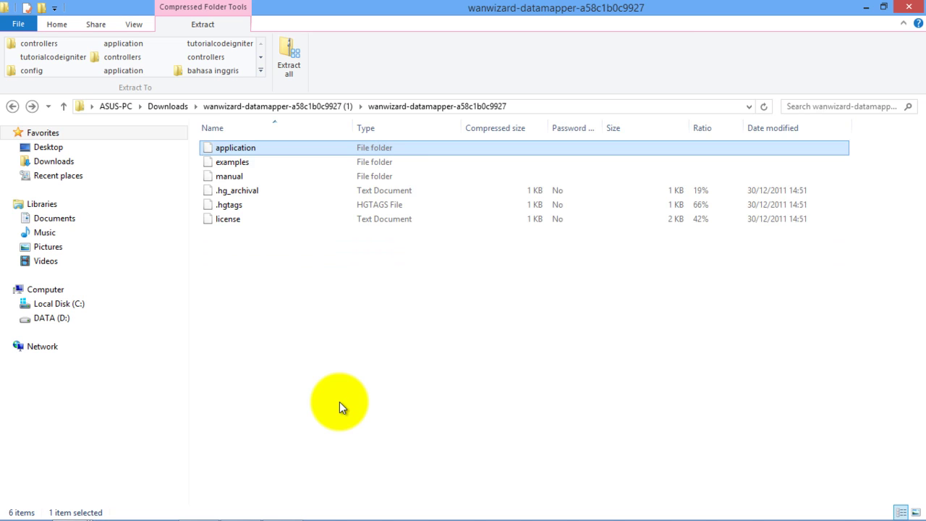
{"action": "key", "text": "alt+Tab"}
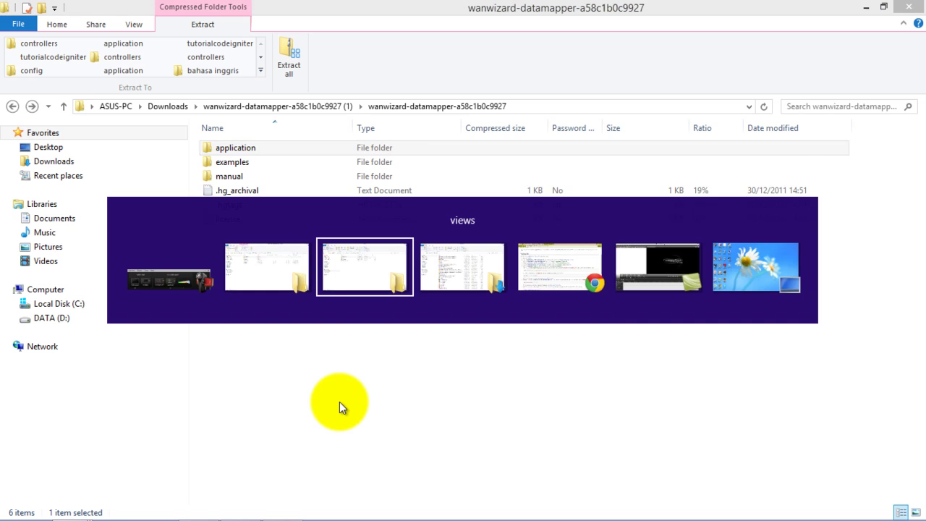
{"action": "key", "text": "alt+Tab"}
{"action": "key", "text": "alt+Tab"}
{"action": "key", "text": "alt+Tab"}
{"action": "key", "text": "alt+Tab"}
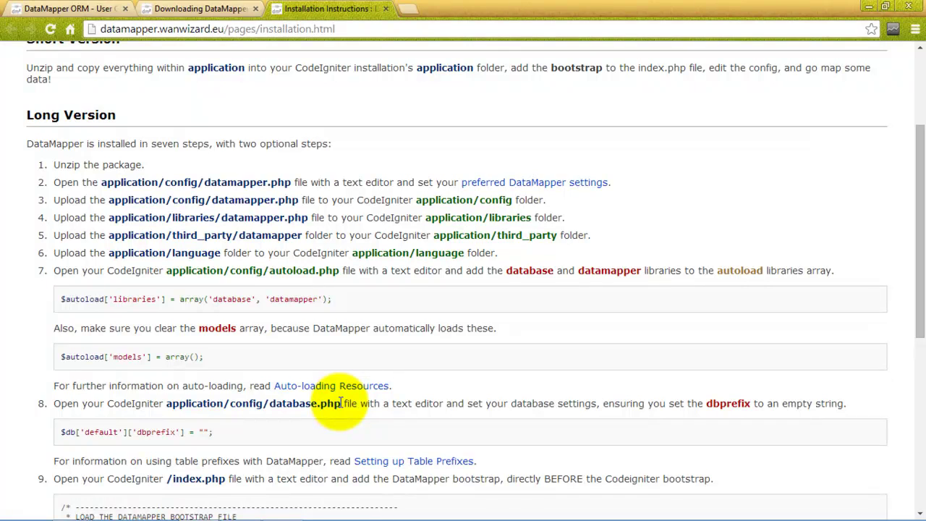
{"action": "scroll", "coordinate": [339, 401], "scroll_direction": "down", "scroll_amount": 3}
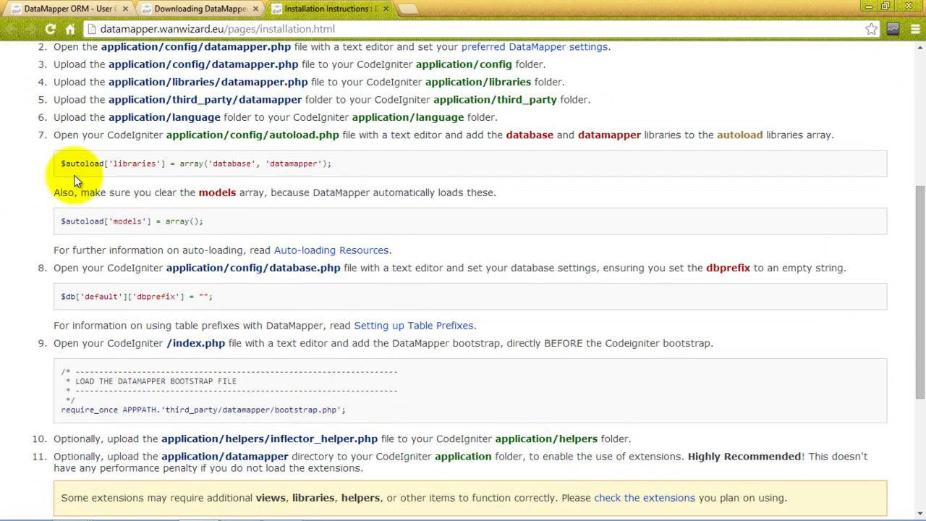
Switch back to the project's application folder in File Explorer and open autoload.php from its config folder in Notepad++
{"action": "key", "text": "alt+Tab"}
{"action": "key", "text": "alt+Tab"}
{"action": "key", "text": "alt+Tab"}
{"action": "key", "text": "alt+Tab"}
{"action": "key", "text": "alt+Tab"}
{"action": "key", "text": "alt+Tab"}
{"action": "key", "text": "alt+Tab"}
{"action": "key", "text": "alt+Tab"}
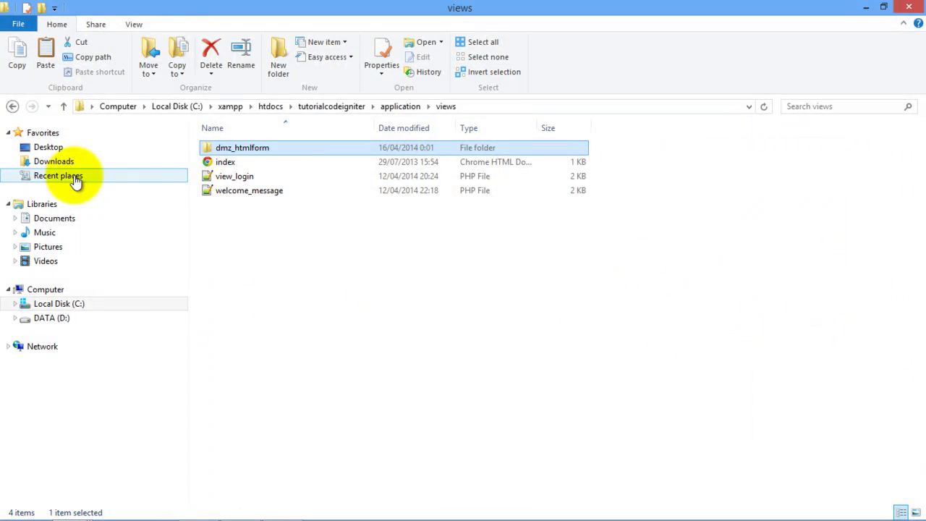
{"action": "left_click", "coordinate": [398, 107]}
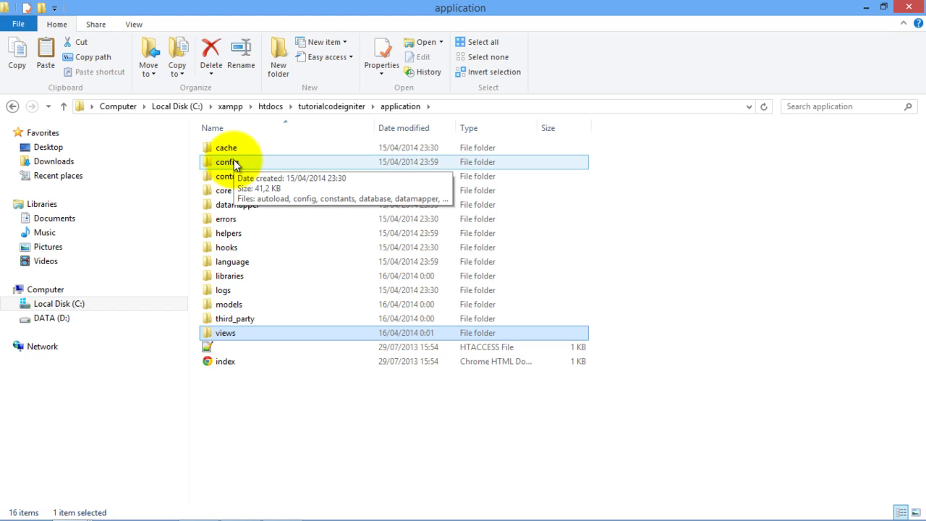
{"action": "double_click", "coordinate": [233, 164]}
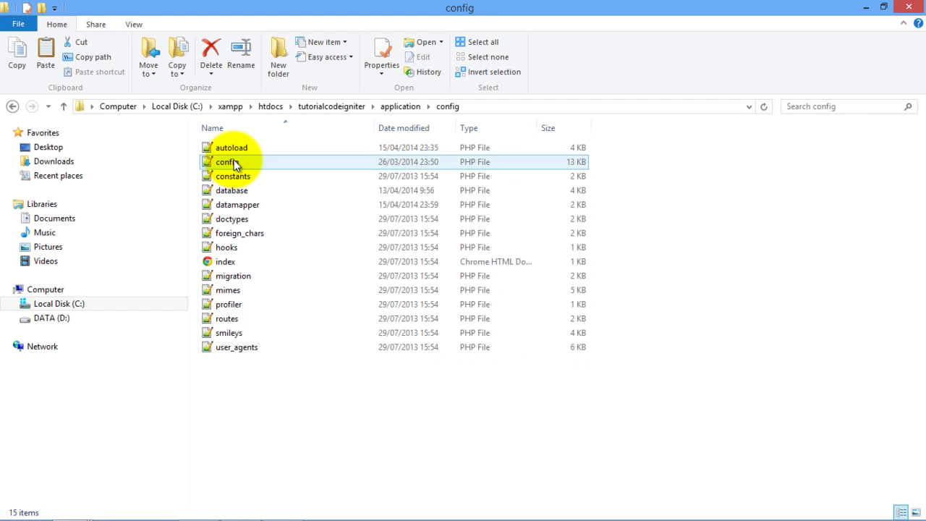
{"action": "left_click", "coordinate": [233, 159]}
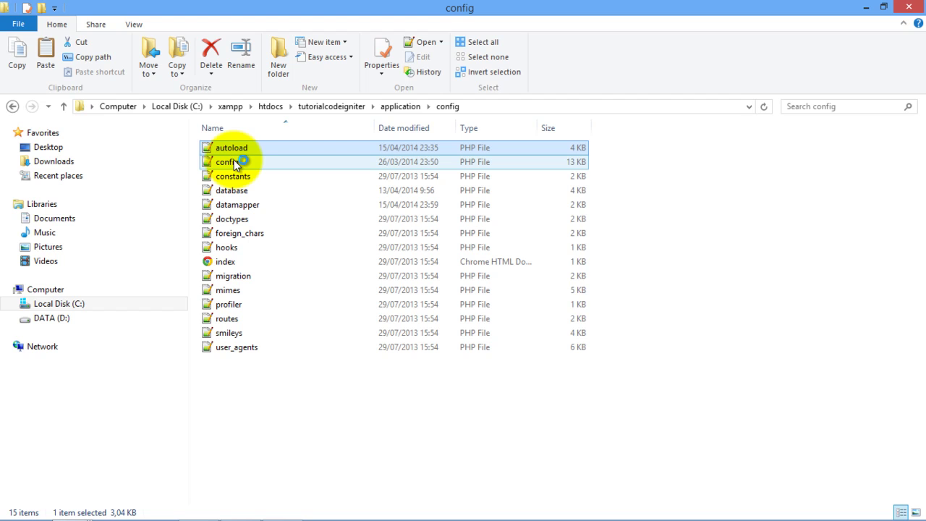
{"action": "double_click", "coordinate": [233, 159]}
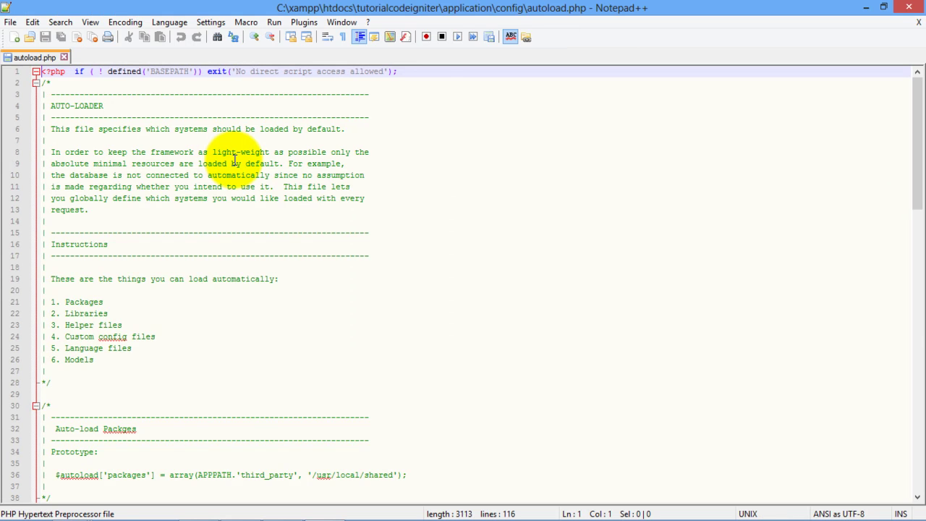
Add 'datamapper' after 'session' in the $autoload['libraries'] array of autoload.php and save the file
{"action": "key", "text": "Page_Down"}
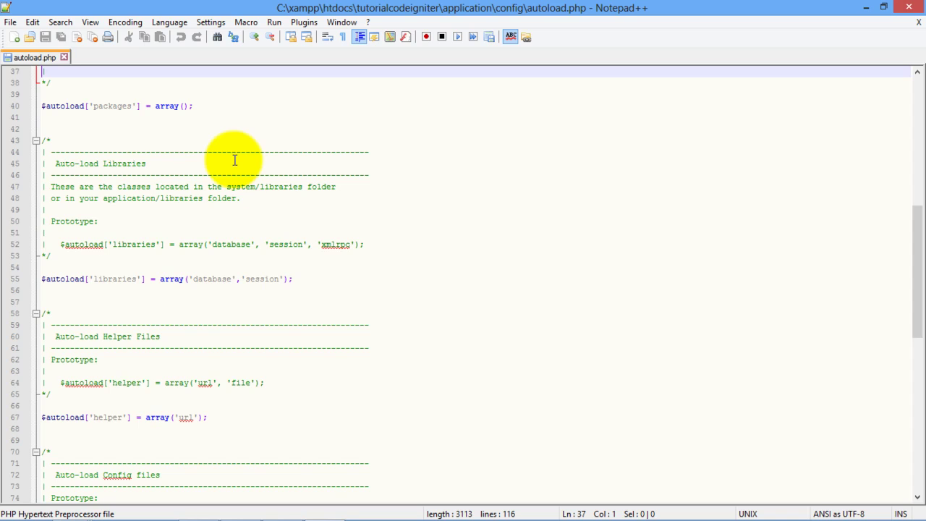
{"action": "left_click", "coordinate": [284, 278]}
{"action": "type", "text": ","}
{"action": "type", "text": "'da"}
{"action": "type", "text": "tamapper"}
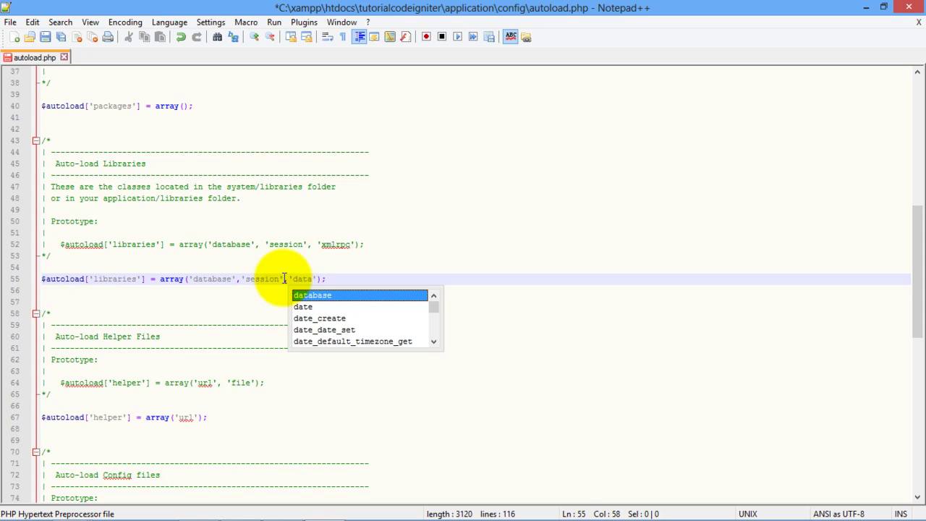
{"action": "key", "text": "ctrl+s"}
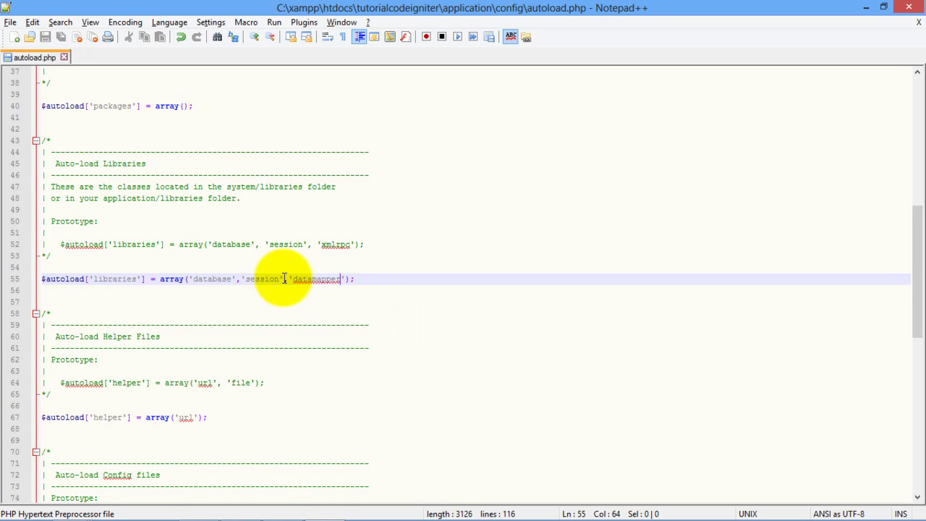
Check the $autoload['model'] array at the end of autoload.php against the installation instruction about clearing the models array
{"action": "key", "text": "alt+Tab"}
{"action": "key", "text": "Tab"}
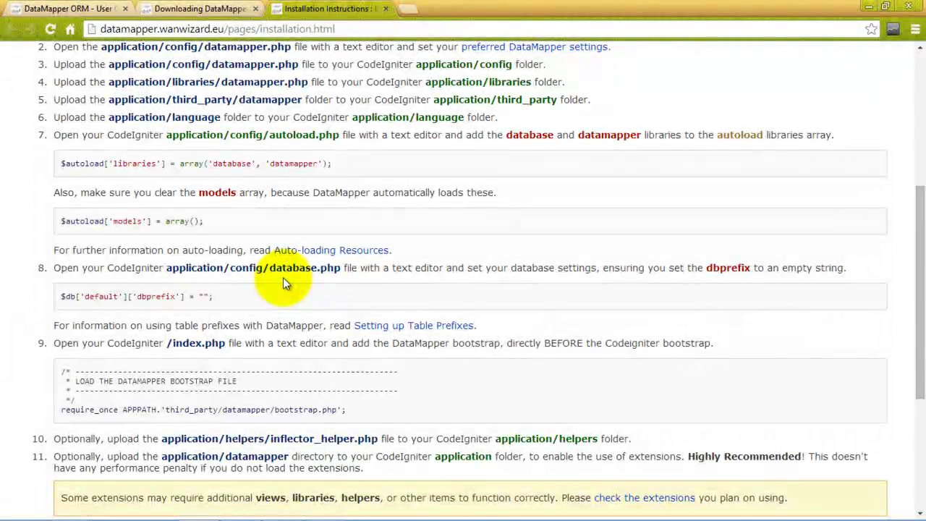
{"action": "key", "text": "alt+Tab"}
{"action": "scroll", "coordinate": [284, 279], "scroll_direction": "down", "scroll_amount": 12}
{"action": "left_click", "coordinate": [284, 278]}
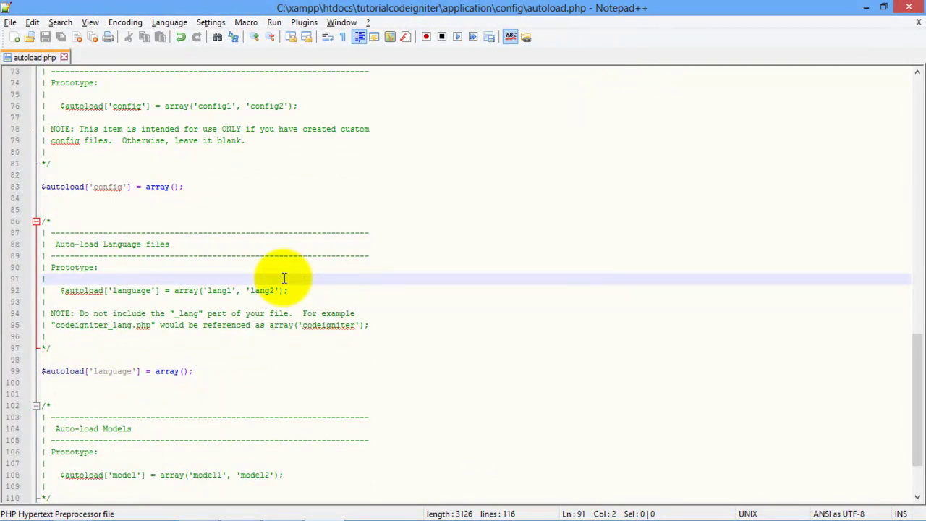
{"action": "key", "text": "ctrl+End"}
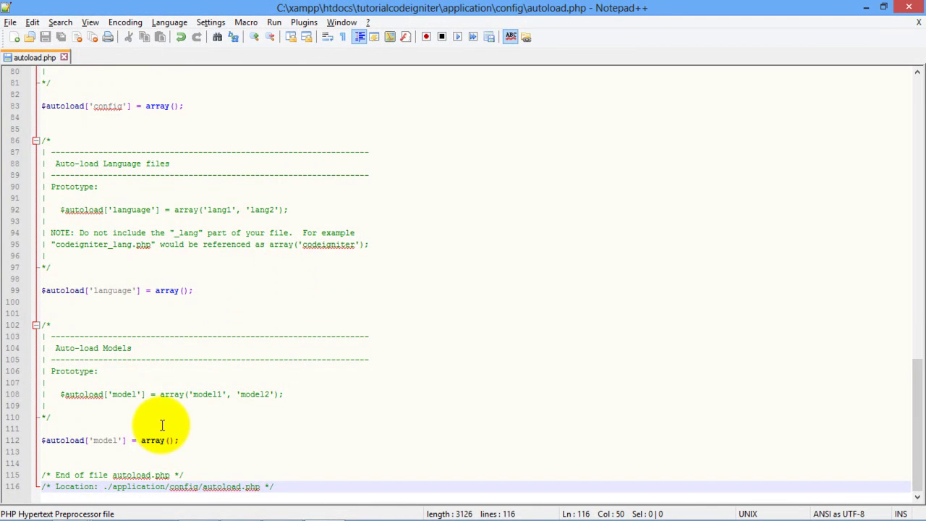
{"action": "left_click", "coordinate": [135, 439]}
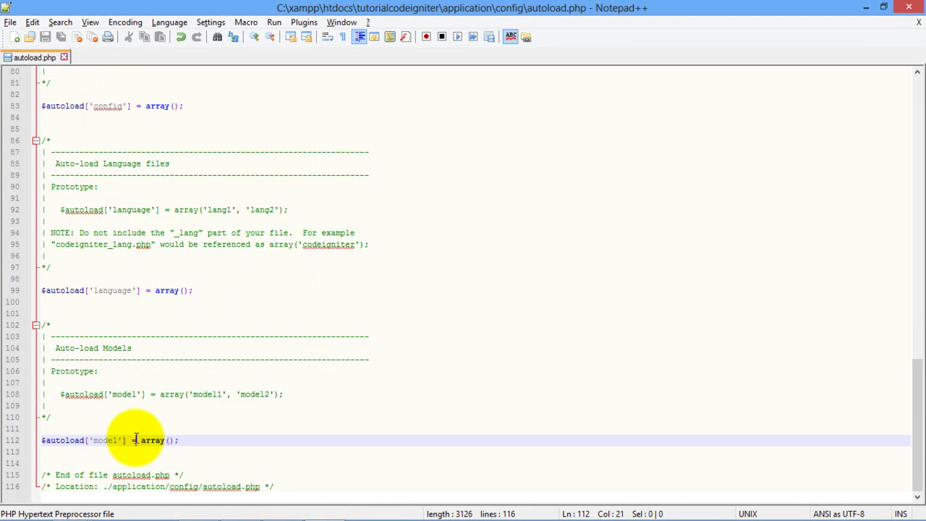
Consult the database settings instruction in Chrome and open database.php from the project's application/config folder in Notepad++
{"action": "key", "text": "alt+Tab"}
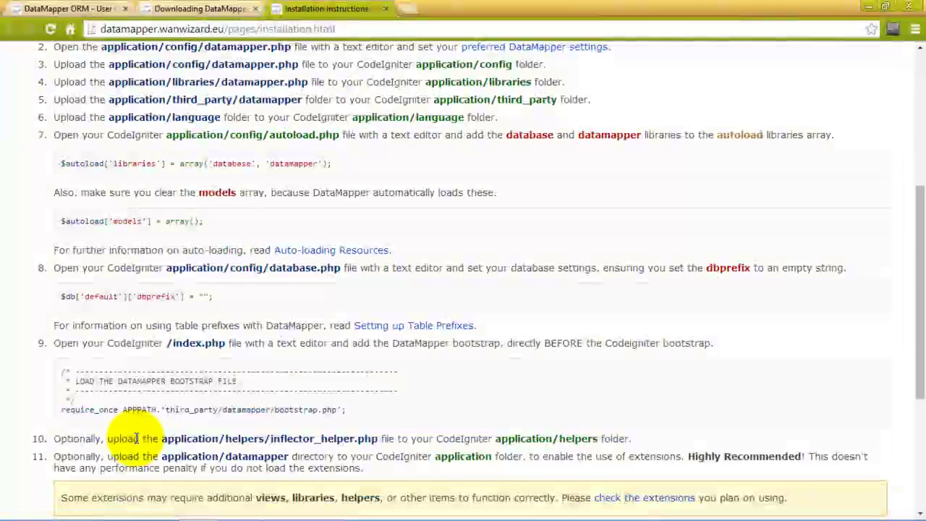
{"action": "scroll", "coordinate": [135, 438], "scroll_direction": "down", "scroll_amount": 1}
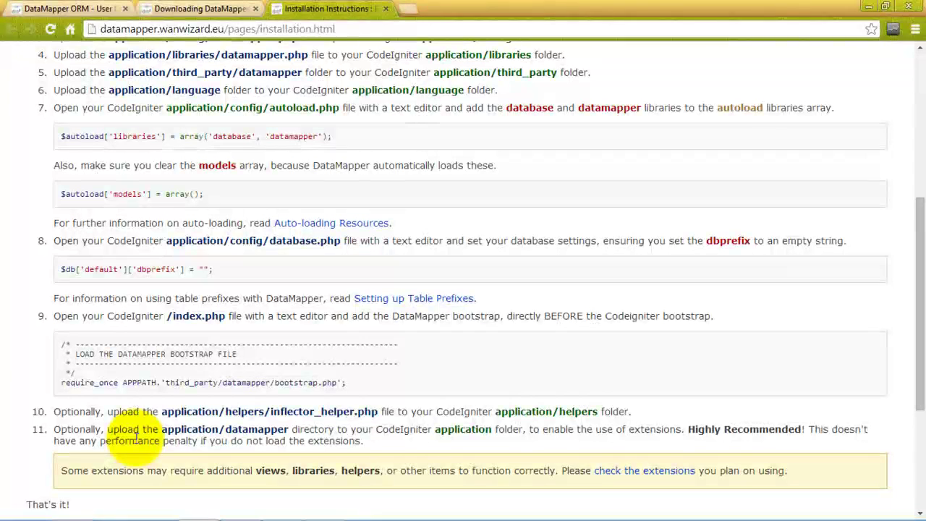
{"action": "key", "text": "alt+Tab"}
{"action": "key", "text": "alt+Tab"}
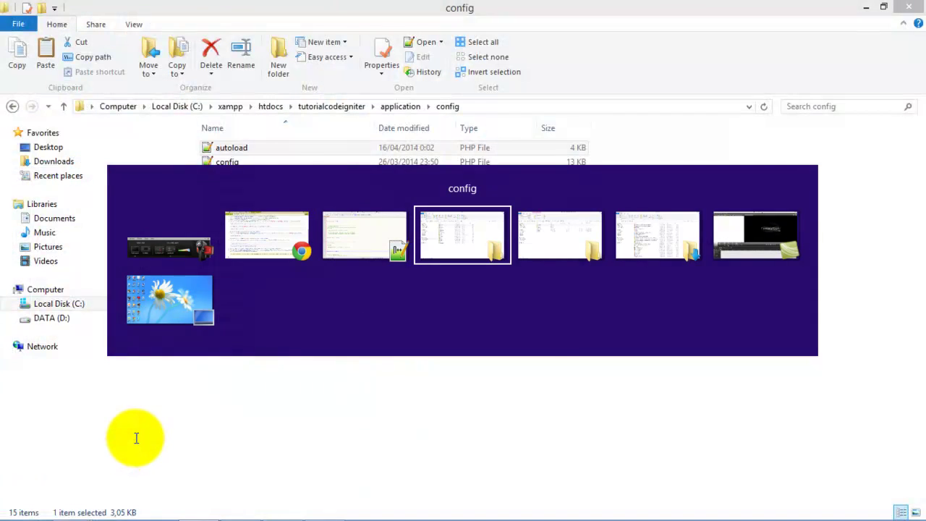
{"action": "key", "text": "Down"}
{"action": "key", "text": "Down"}
{"action": "key", "text": "Down"}
{"action": "key", "text": "Down"}
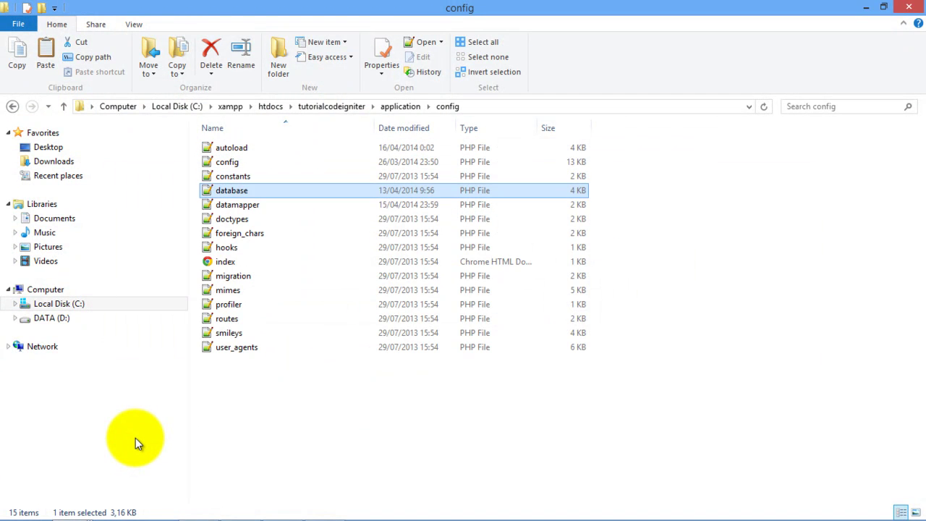
{"action": "key", "text": "Up"}
{"action": "key", "text": "Return"}
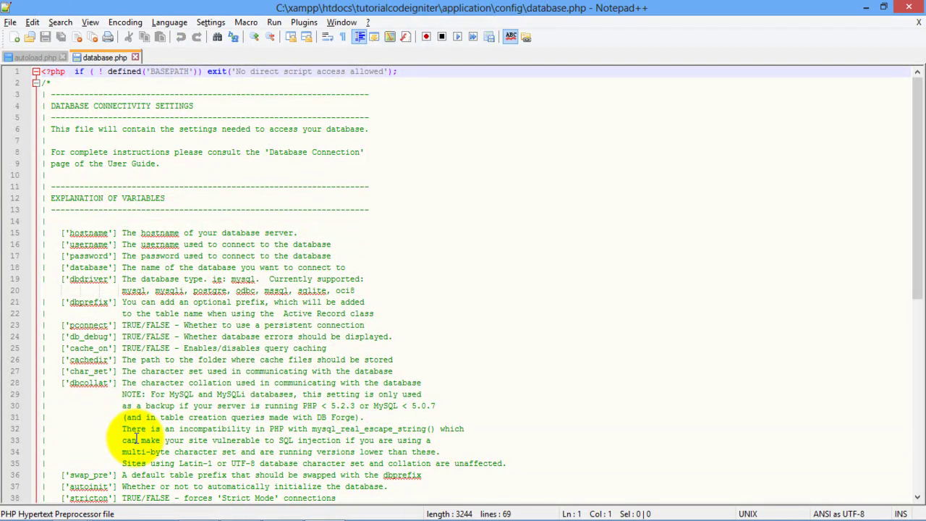
{"action": "key", "text": "alt+Tab"}
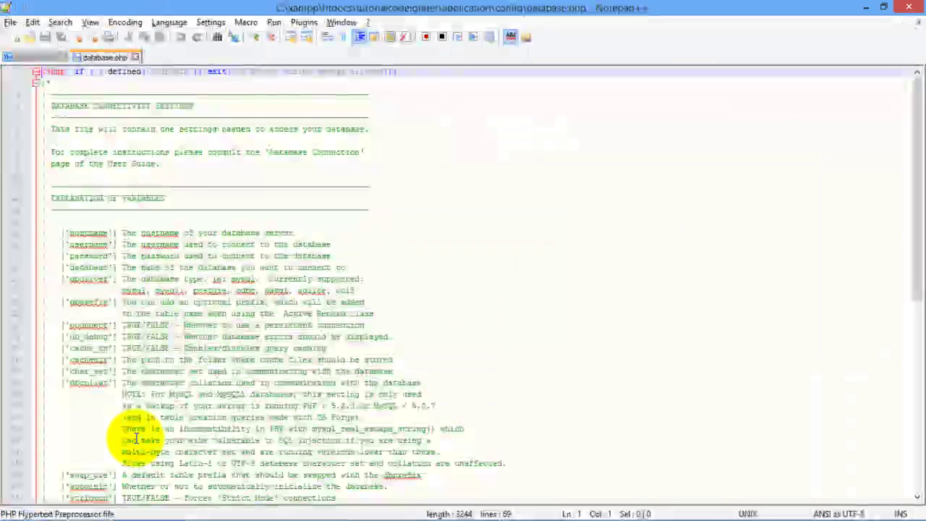
Switch to the installation instructions in Chrome and copy the setting name dbprefix from the code sample of step 8
{"action": "key", "text": "alt+Tab"}
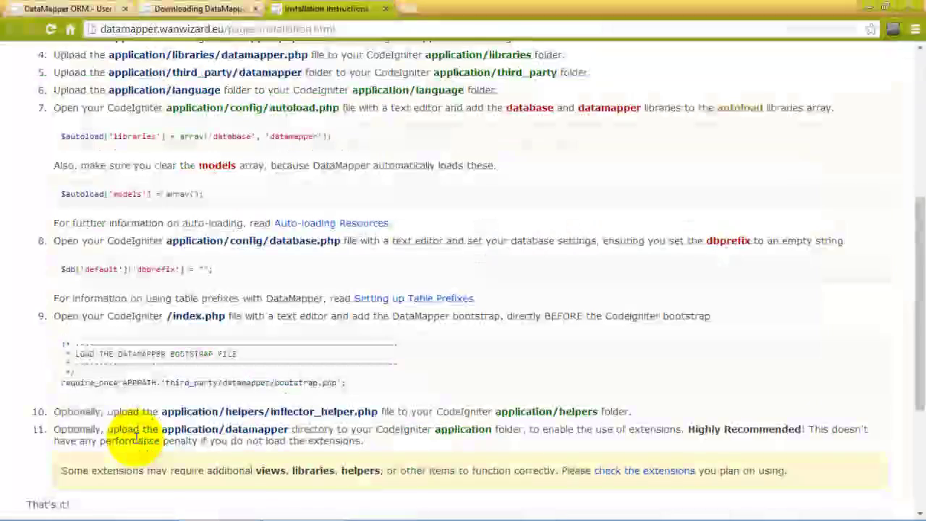
{"action": "double_click", "coordinate": [155, 270]}
{"action": "key", "text": "ctrl+c"}
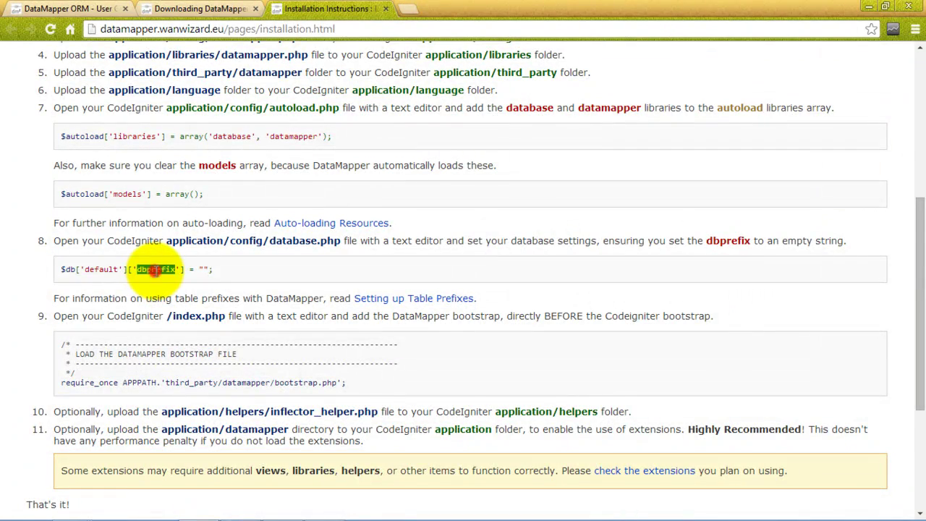
Return to database.php in Notepad++ and search downward for the copied dbprefix up to its $db['default'] assignment, then close the search
{"action": "key", "text": "alt+Tab"}
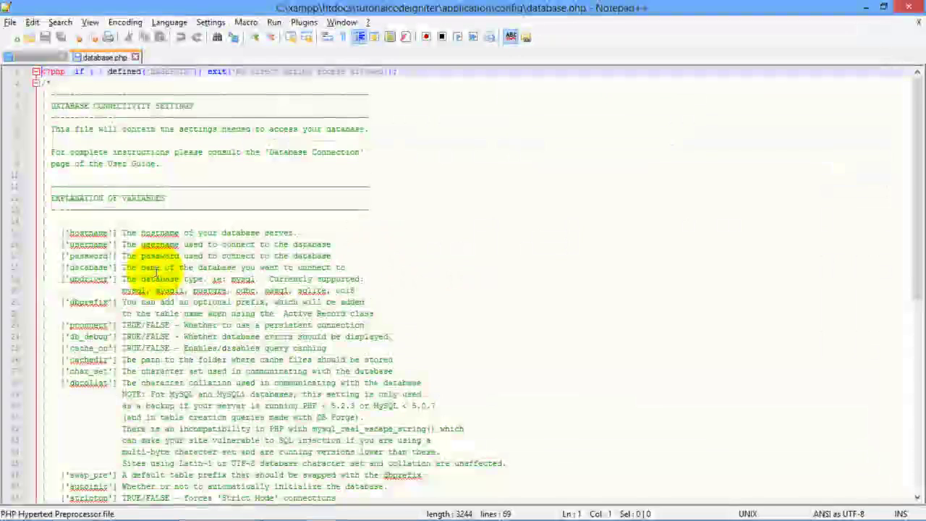
{"action": "key", "text": "ctrl+f"}
{"action": "key", "text": "ctrl+v"}
{"action": "key", "text": "Return"}
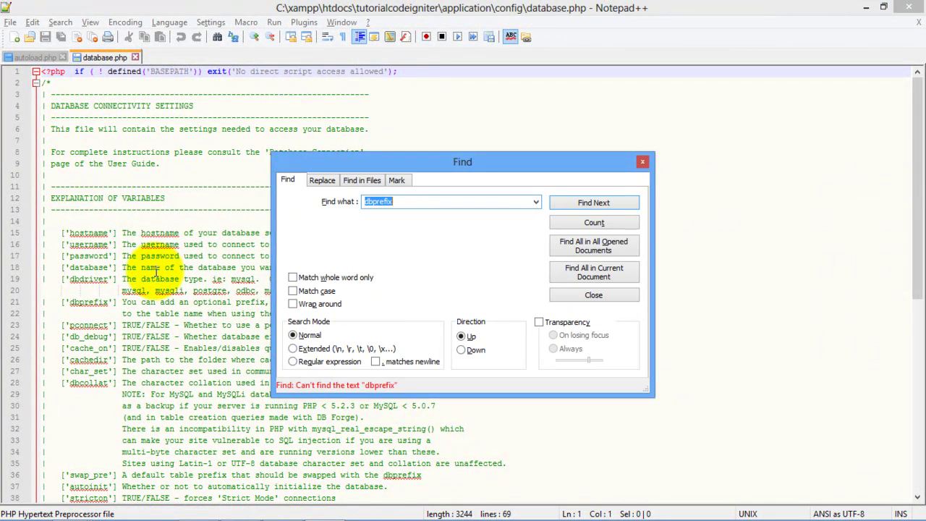
{"action": "key", "text": "alt+d"}
{"action": "key", "text": "Return"}
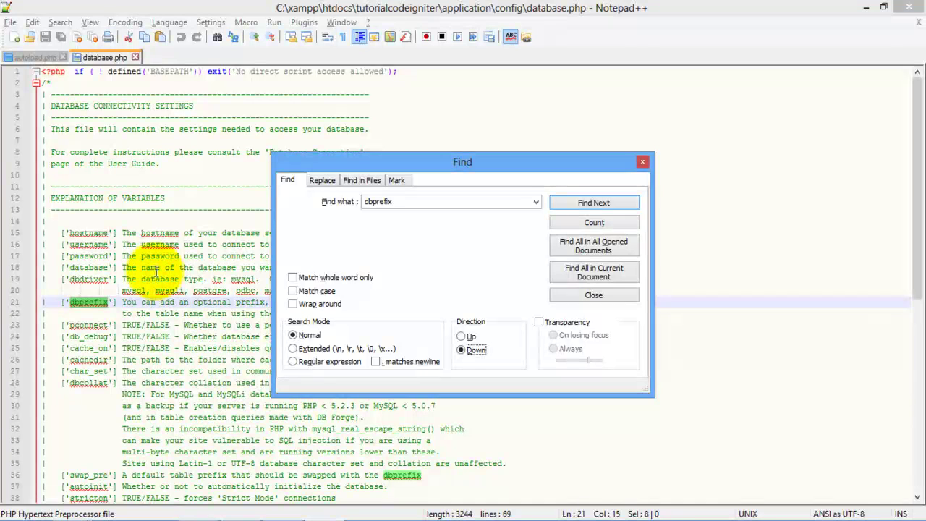
{"action": "key", "text": "Return"}
{"action": "key", "text": "Return"}
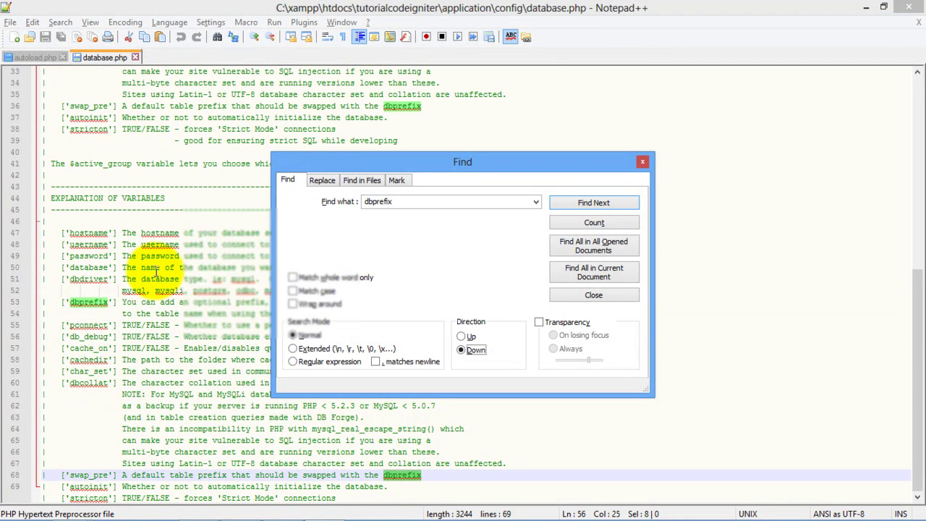
{"action": "left_click", "coordinate": [642, 162]}
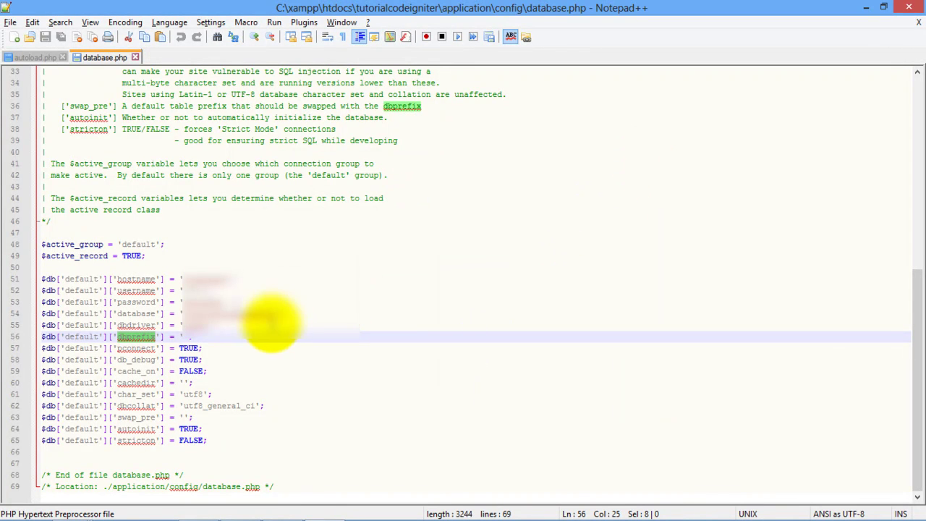